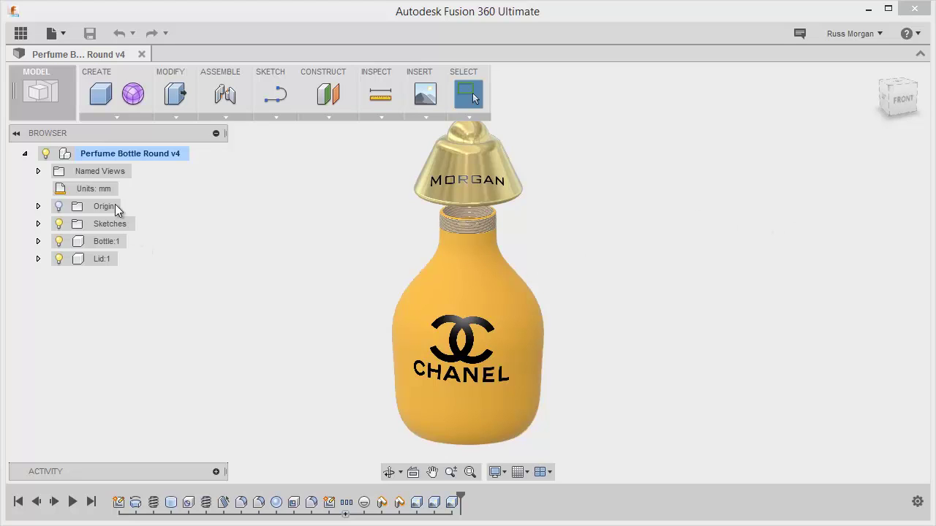
- Create a new drawing from the bottle design, keeping Full Assembly checked
{"action": "left_click", "coordinate": [65, 33]}
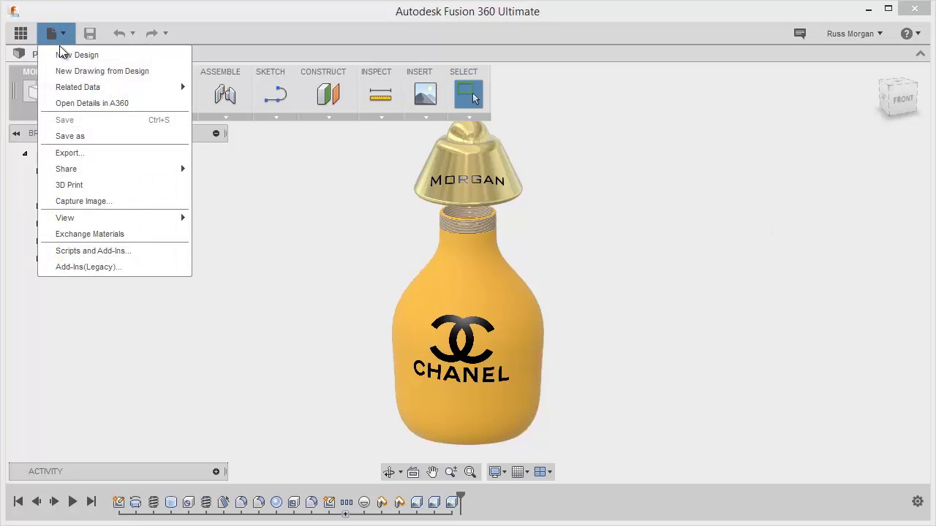
{"action": "left_click", "coordinate": [93, 71]}
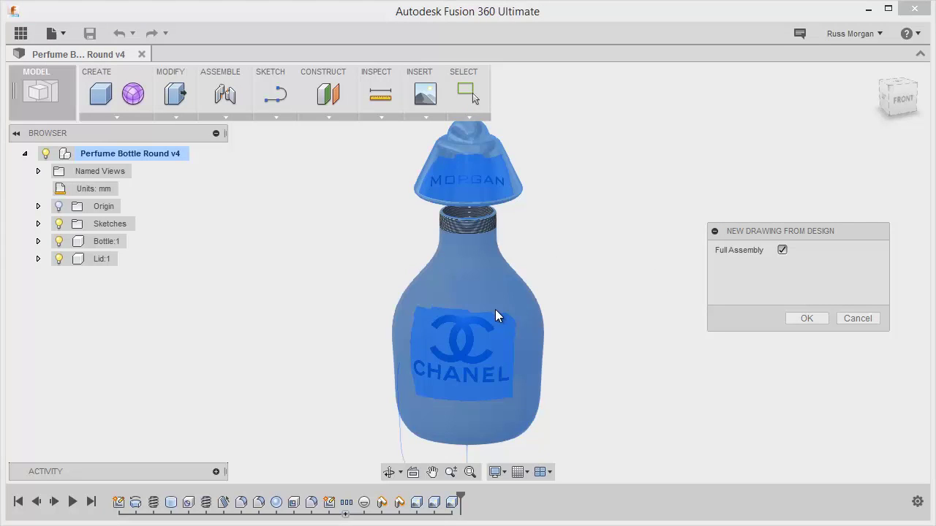
{"action": "left_click", "coordinate": [805, 319]}
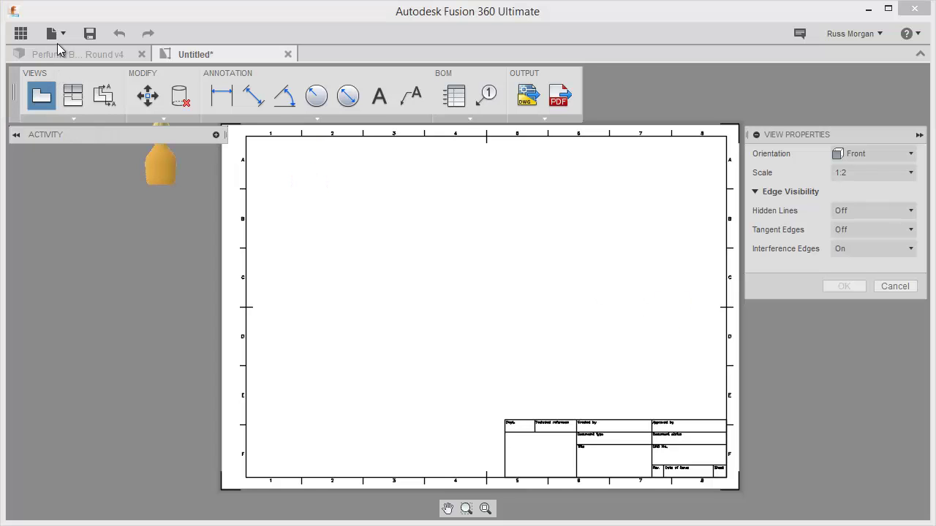
{"action": "left_click", "coordinate": [56, 34]}
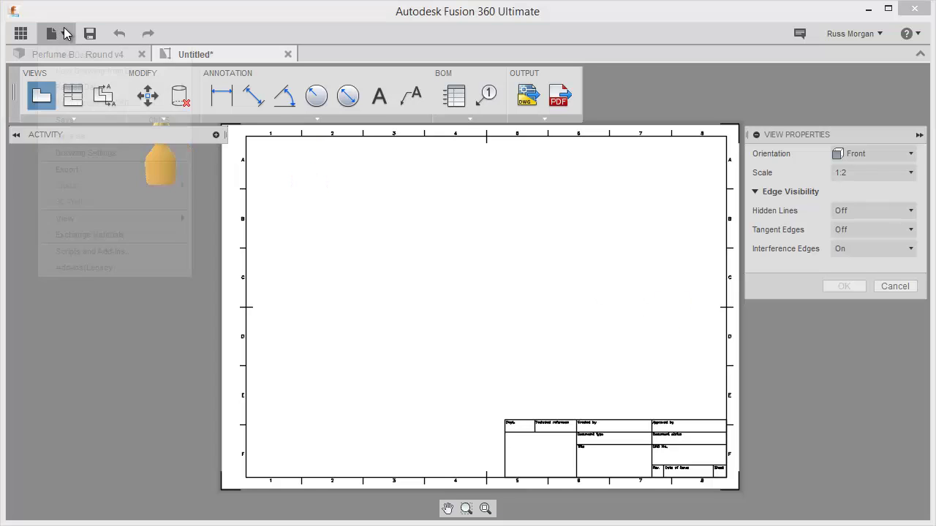
{"action": "left_click", "coordinate": [77, 155]}
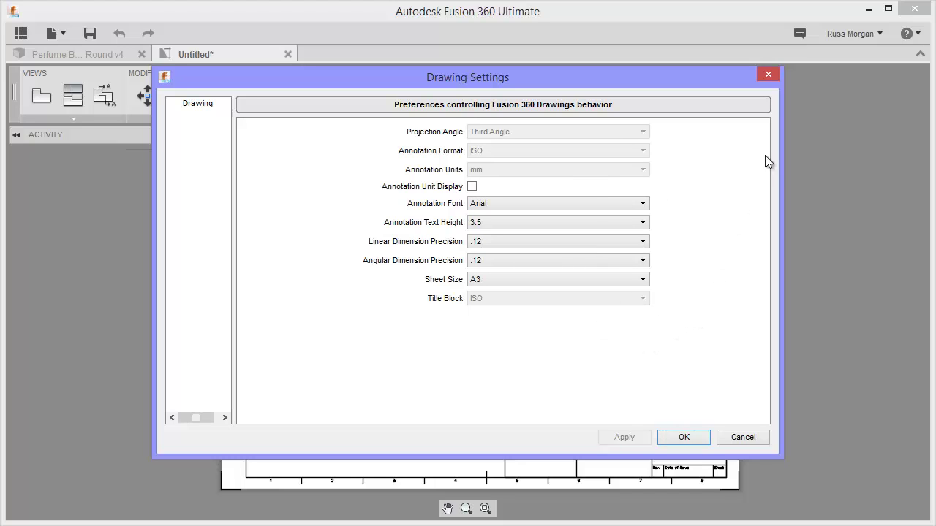
{"action": "left_click", "coordinate": [769, 73]}
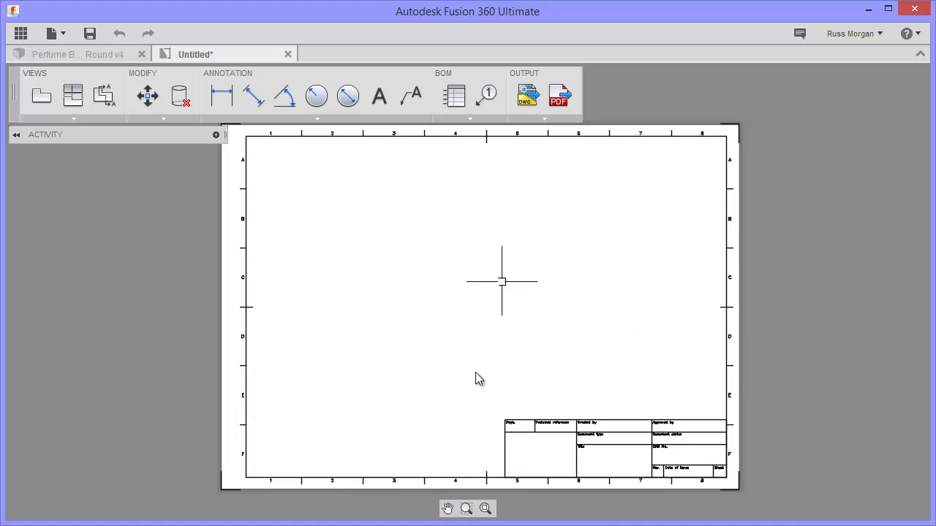
- Fit the sheet and place a 1:1 scale Front base view on the sheet's left side
{"action": "left_click", "coordinate": [485, 508]}
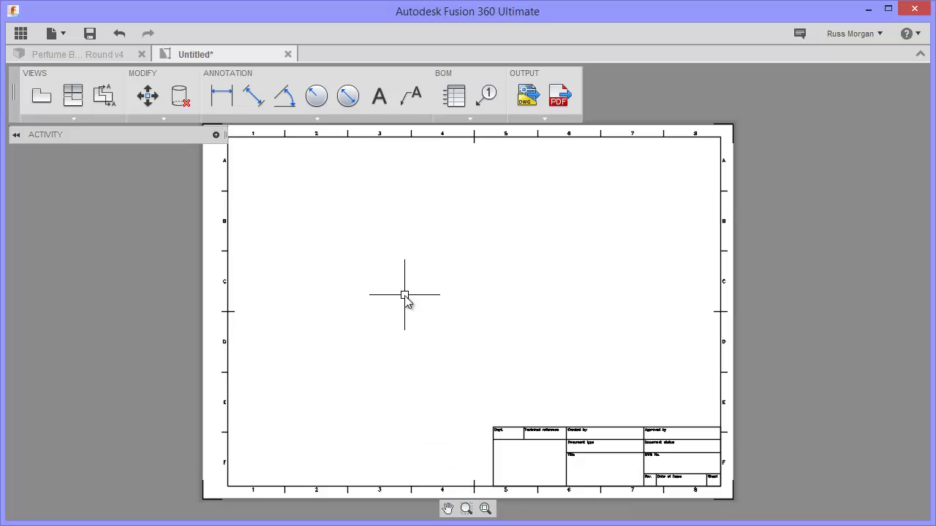
{"action": "left_click", "coordinate": [42, 97]}
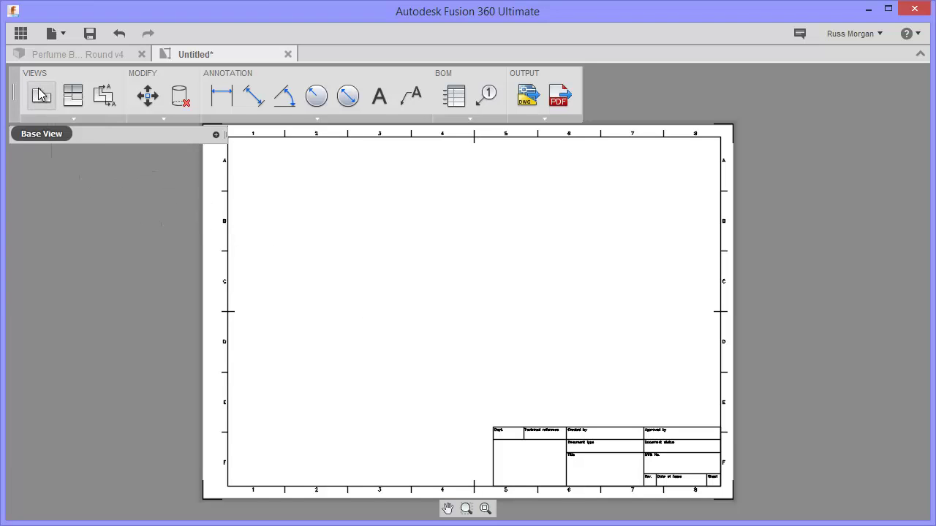
{"action": "left_click", "coordinate": [42, 96]}
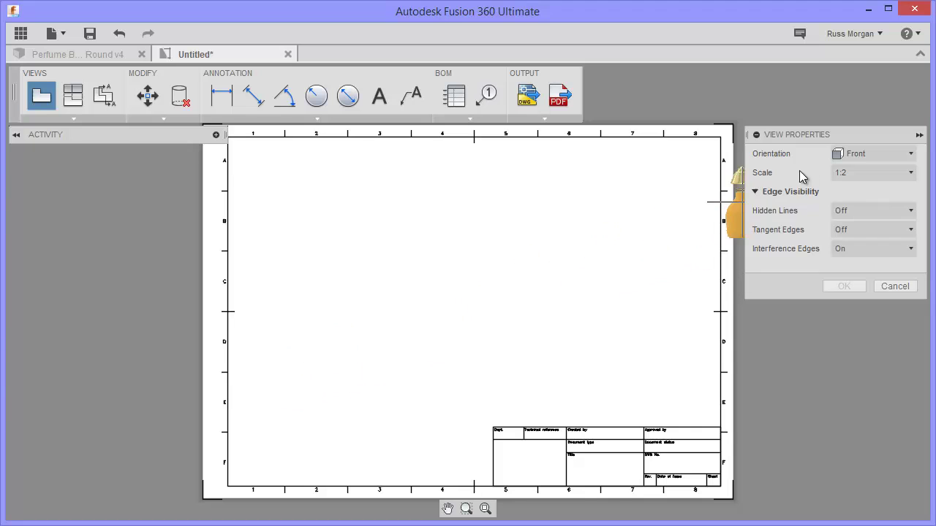
{"action": "left_click", "coordinate": [906, 173]}
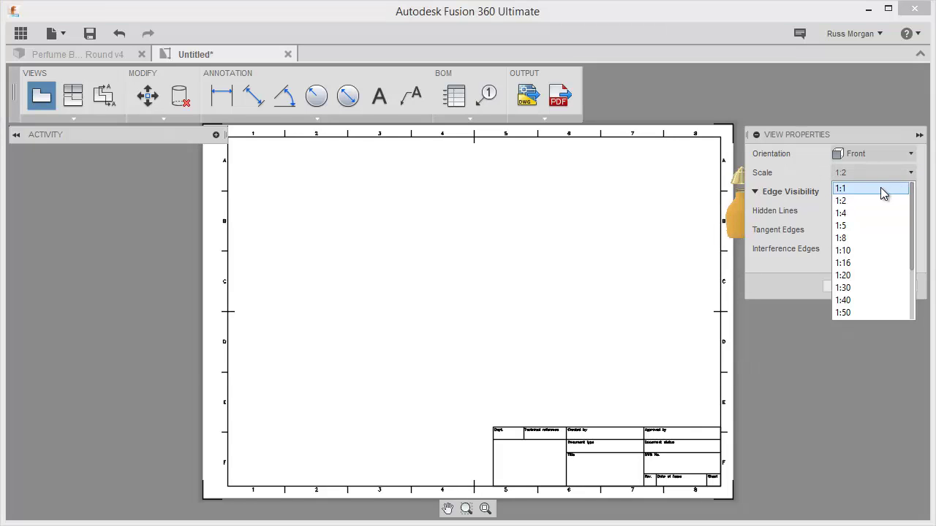
{"action": "left_click", "coordinate": [880, 188]}
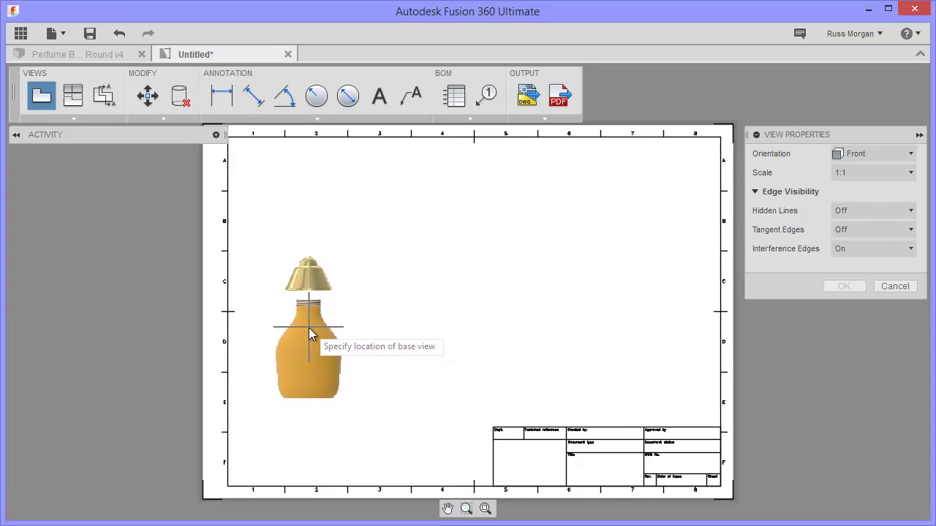
{"action": "left_click", "coordinate": [309, 327]}
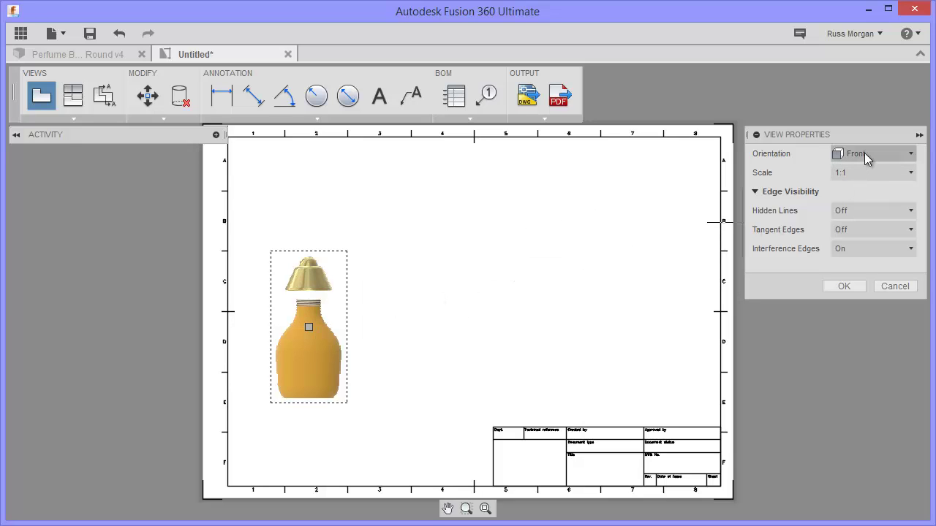
- Project a side view to the right, a top view above, and an isometric view at the upper right from the Front view
{"action": "left_click", "coordinate": [77, 97]}
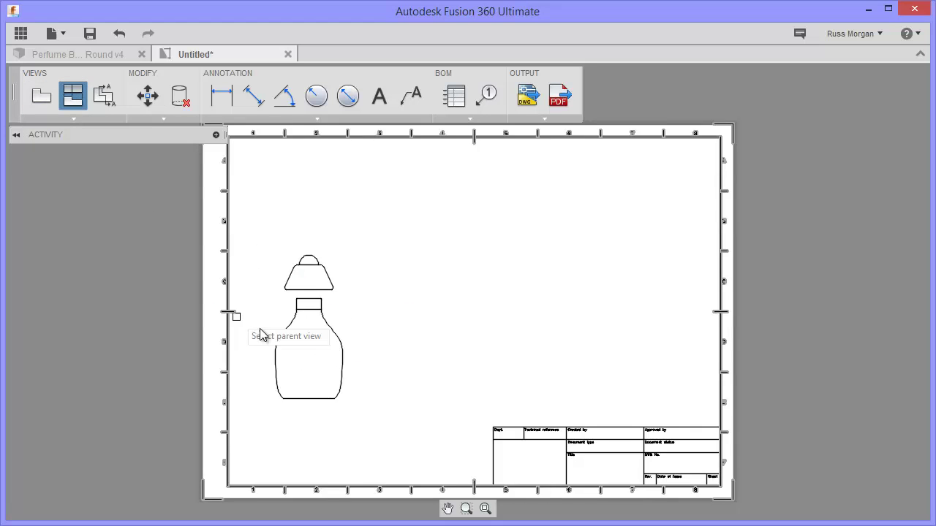
{"action": "left_click", "coordinate": [341, 349]}
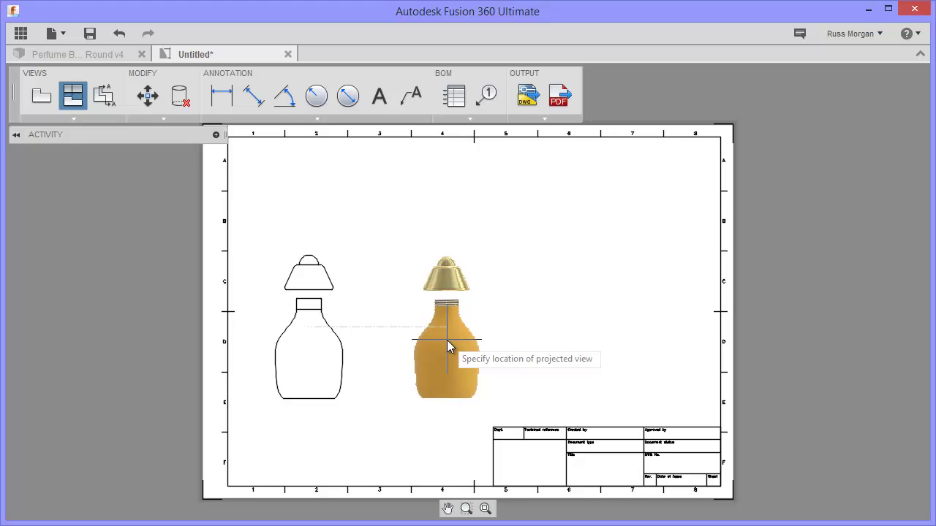
{"action": "left_click", "coordinate": [411, 299]}
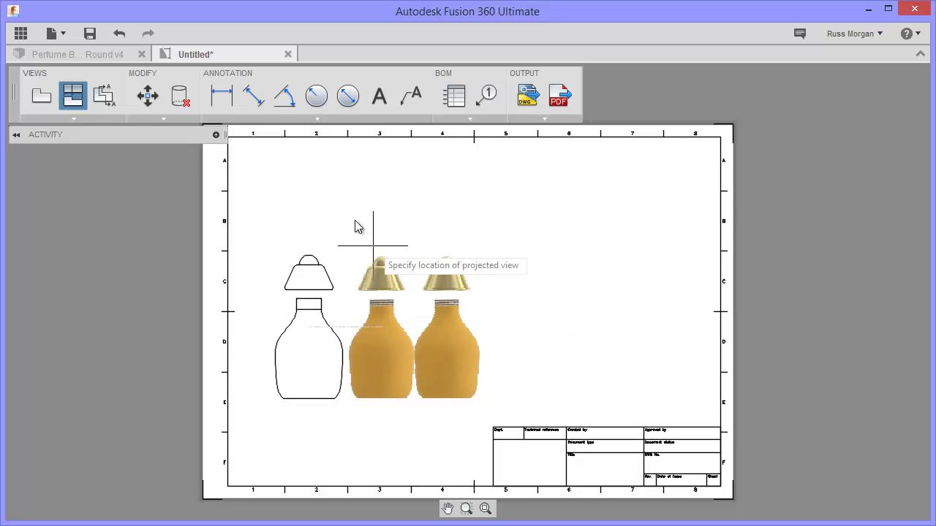
{"action": "left_click", "coordinate": [307, 206]}
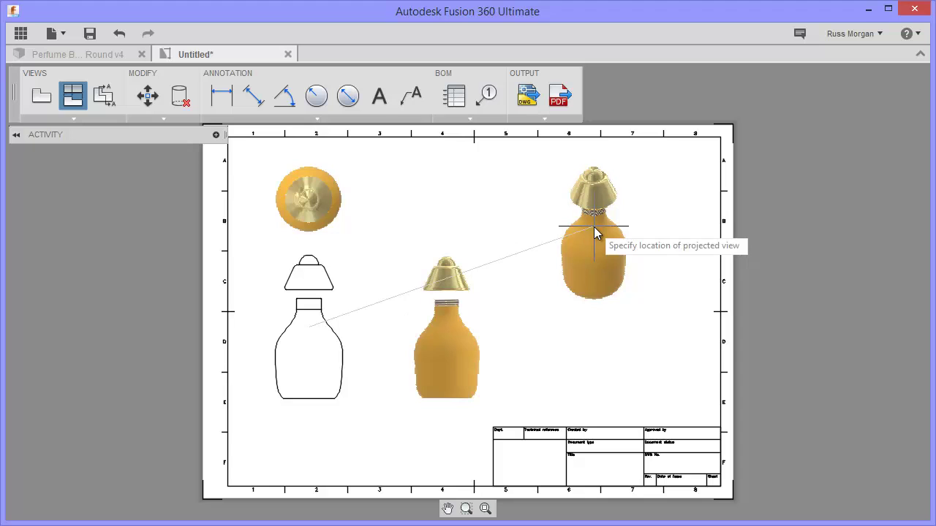
{"action": "left_click", "coordinate": [594, 228]}
{"action": "right_click", "coordinate": [672, 225]}
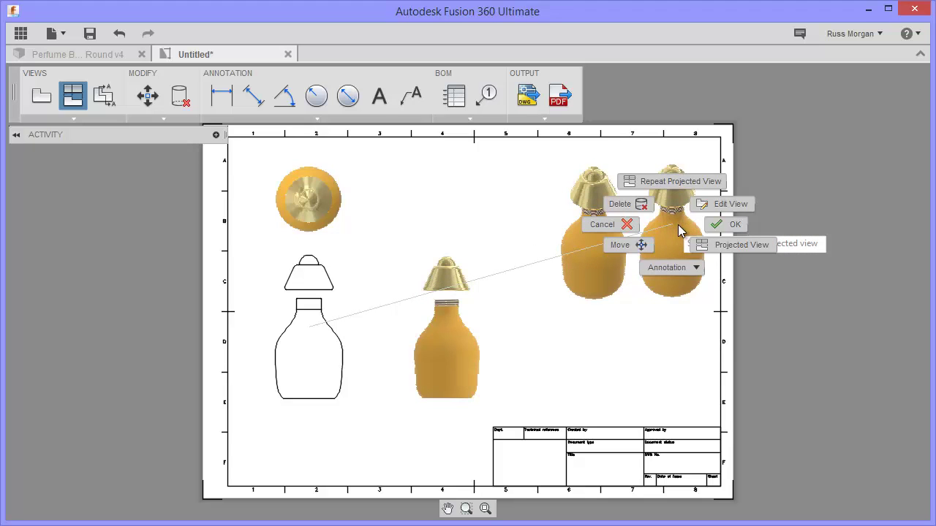
{"action": "left_click", "coordinate": [726, 225]}
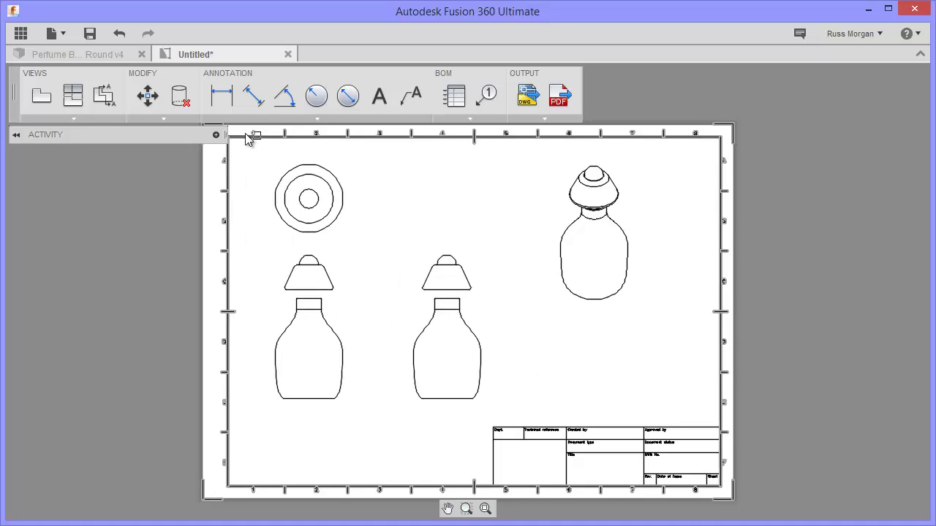
- Add a vertical 80 dimension from the base midpoint to the neck-top midpoint, right of the bottle
{"action": "left_click", "coordinate": [222, 96]}
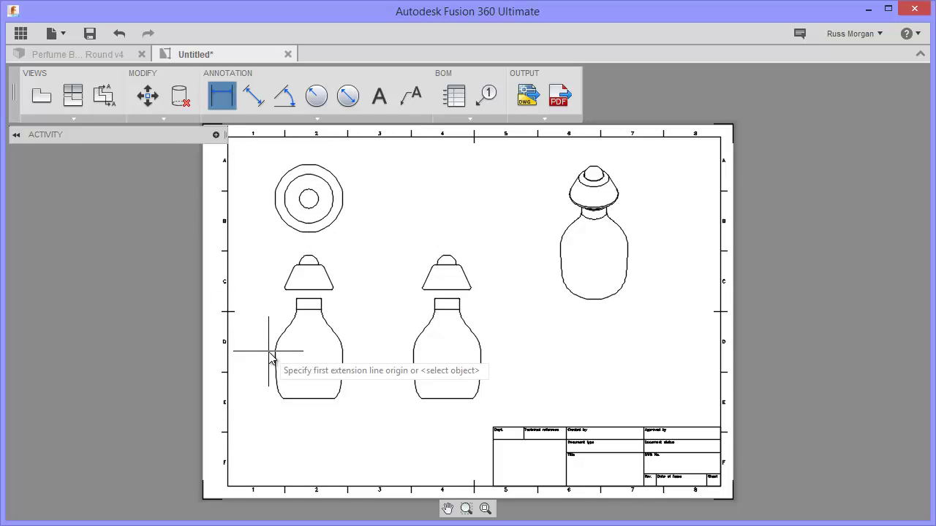
{"action": "left_click", "coordinate": [308, 400]}
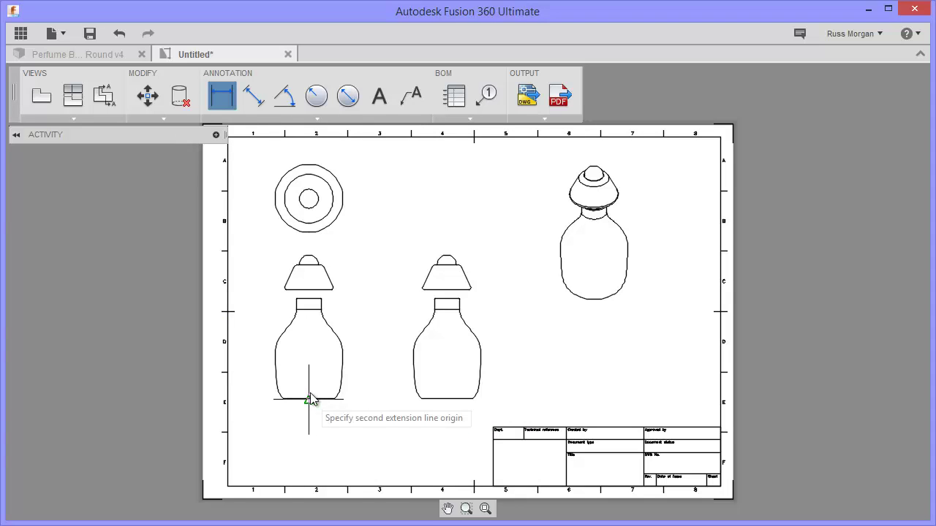
{"action": "left_click", "coordinate": [309, 301]}
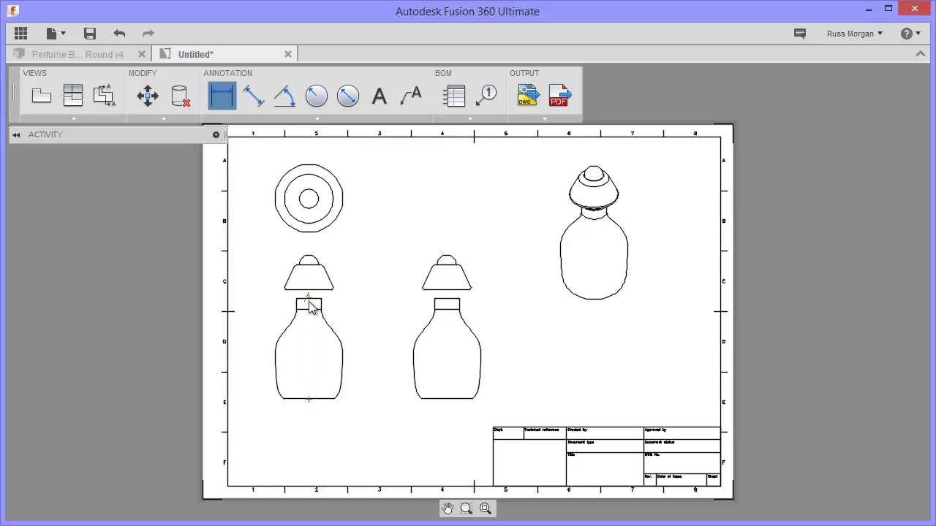
{"action": "left_click", "coordinate": [369, 355]}
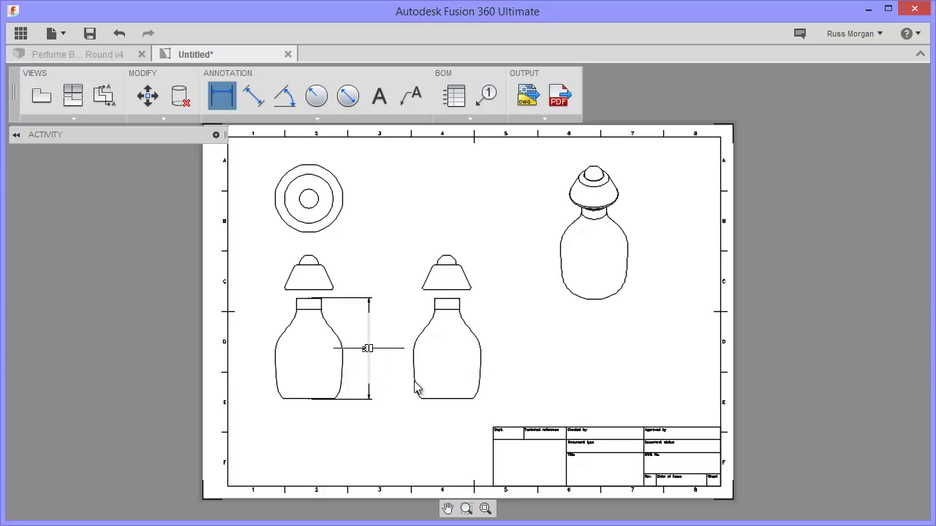
{"action": "key", "text": "Escape"}
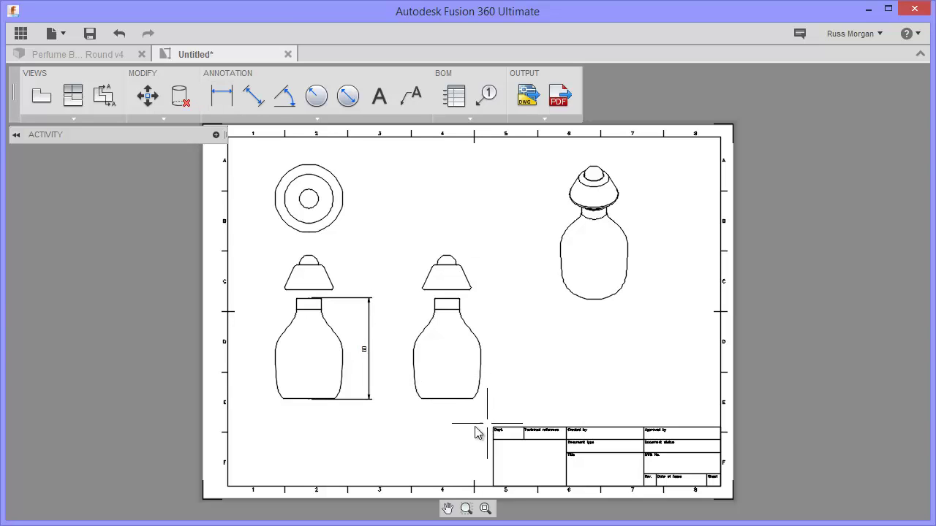
- Add a vertical 27.5 dimension from the cap top to the cap/neck junction, left of the cap
{"action": "left_click", "coordinate": [222, 97]}
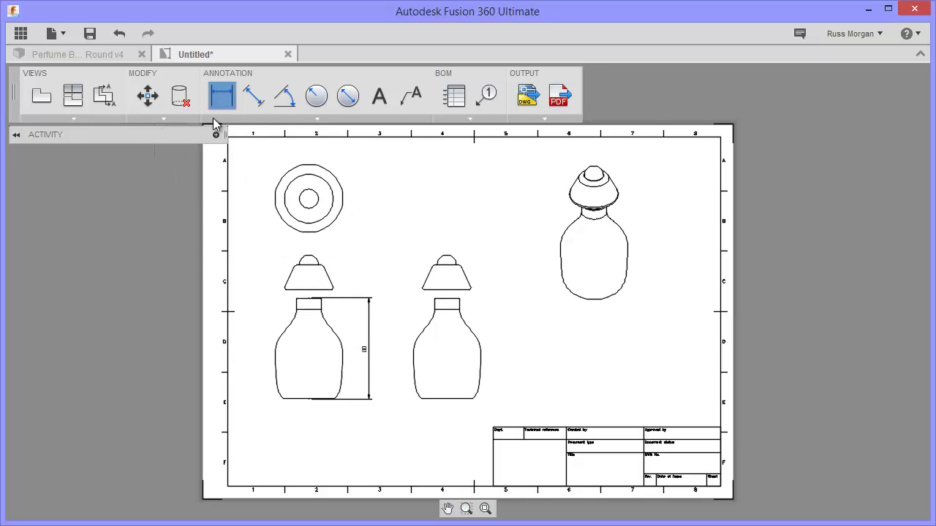
{"action": "left_click", "coordinate": [447, 256]}
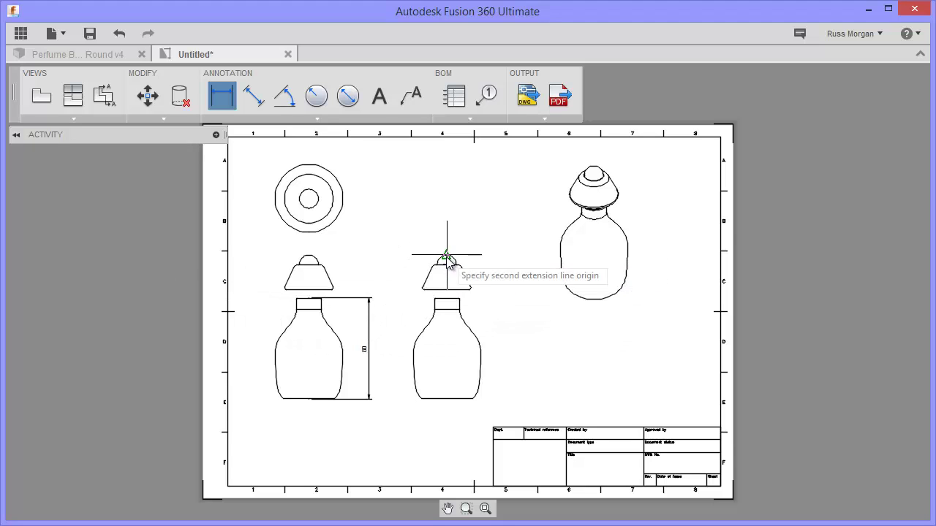
{"action": "left_click", "coordinate": [447, 291]}
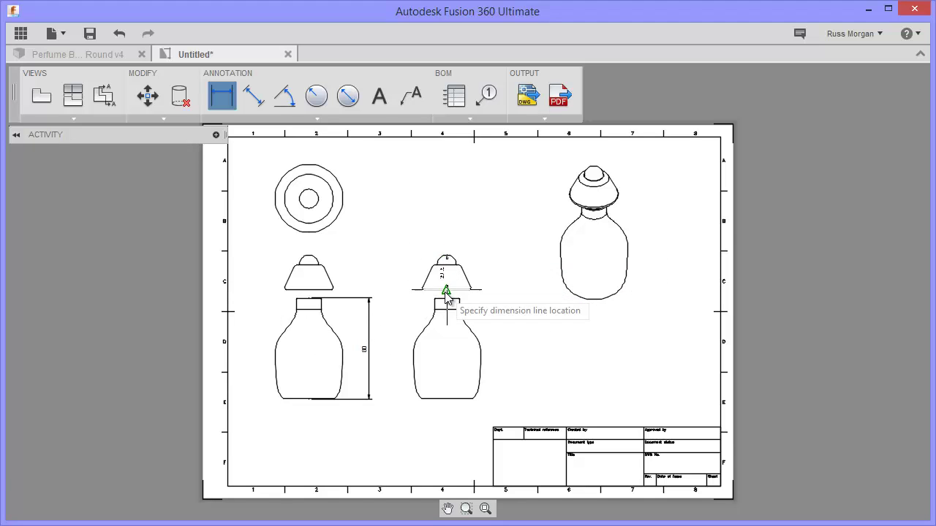
{"action": "left_click", "coordinate": [398, 291]}
{"action": "key", "text": "Escape"}
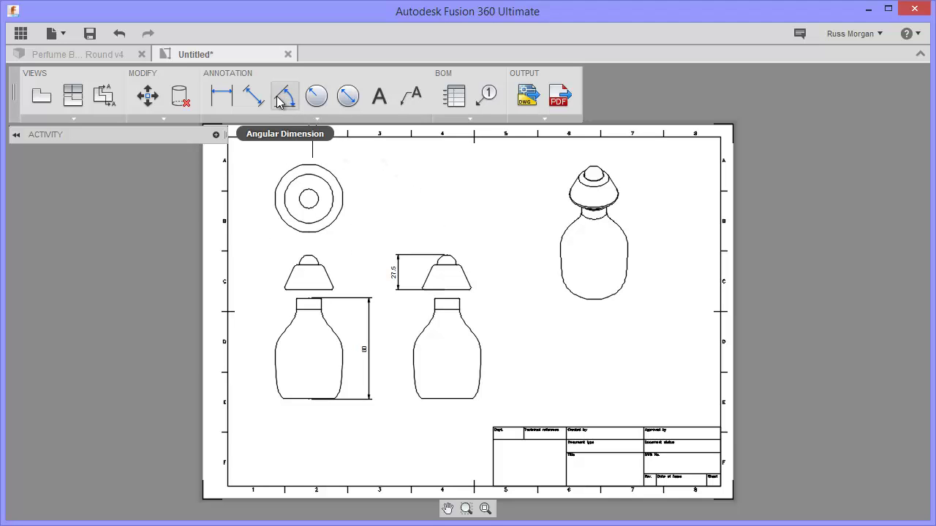
- Add radius dimensions R7.5, R19.15 and R28.60 to the inner, middle and outer top-view circles
{"action": "left_click", "coordinate": [316, 98]}
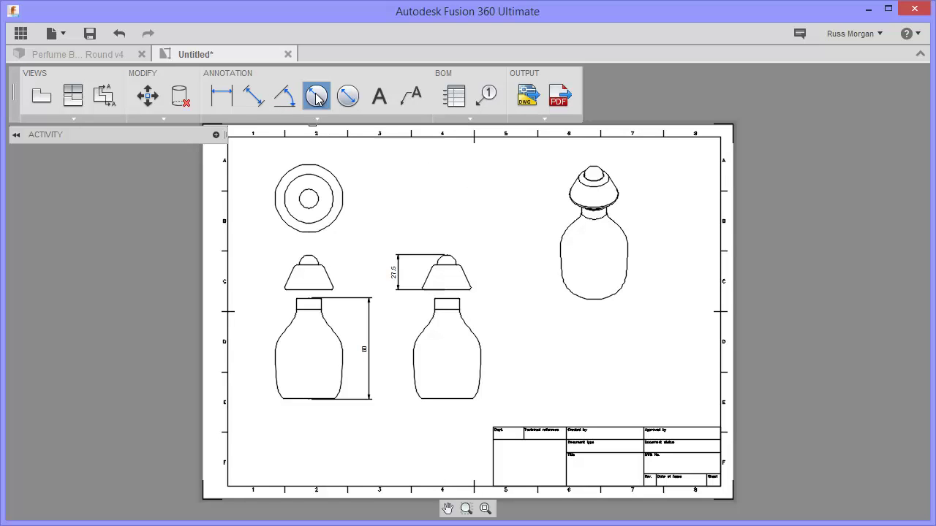
{"action": "left_click", "coordinate": [318, 198]}
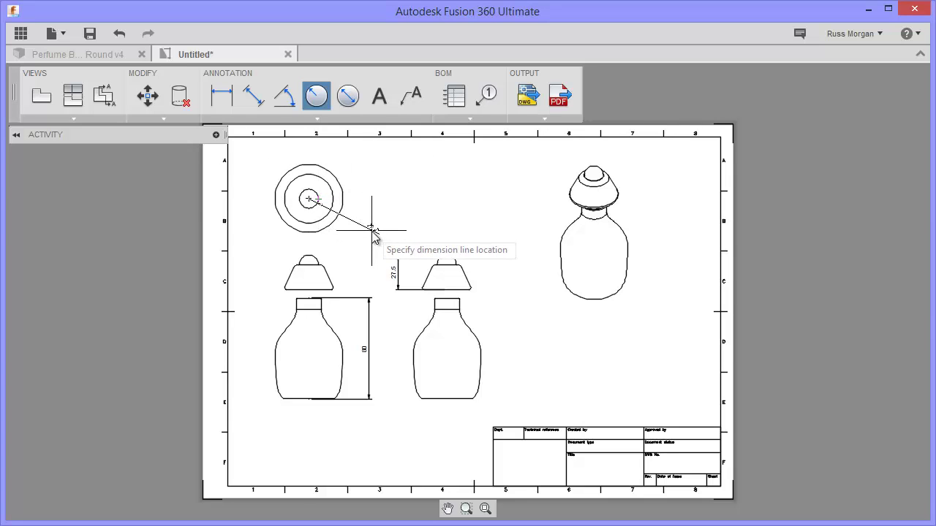
{"action": "left_click", "coordinate": [373, 229]}
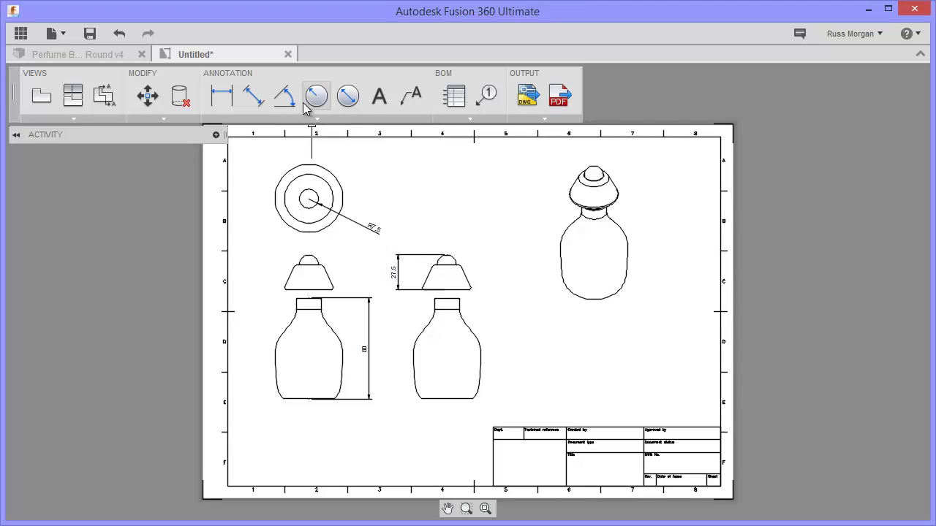
{"action": "left_click", "coordinate": [319, 97]}
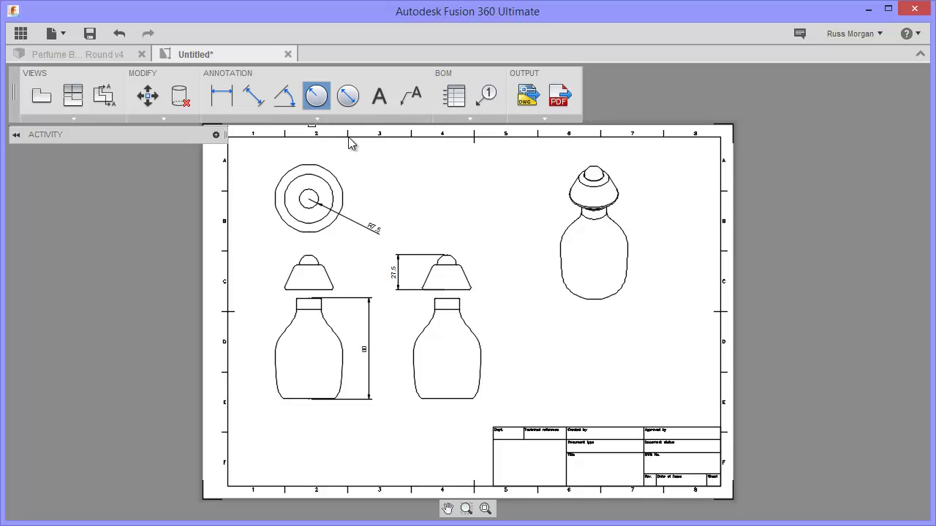
{"action": "left_click", "coordinate": [332, 196]}
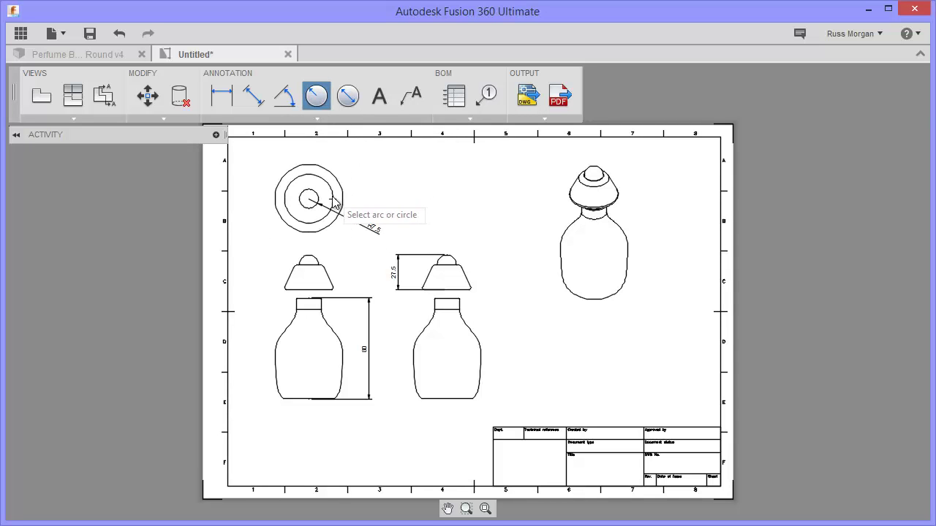
{"action": "left_click", "coordinate": [387, 196]}
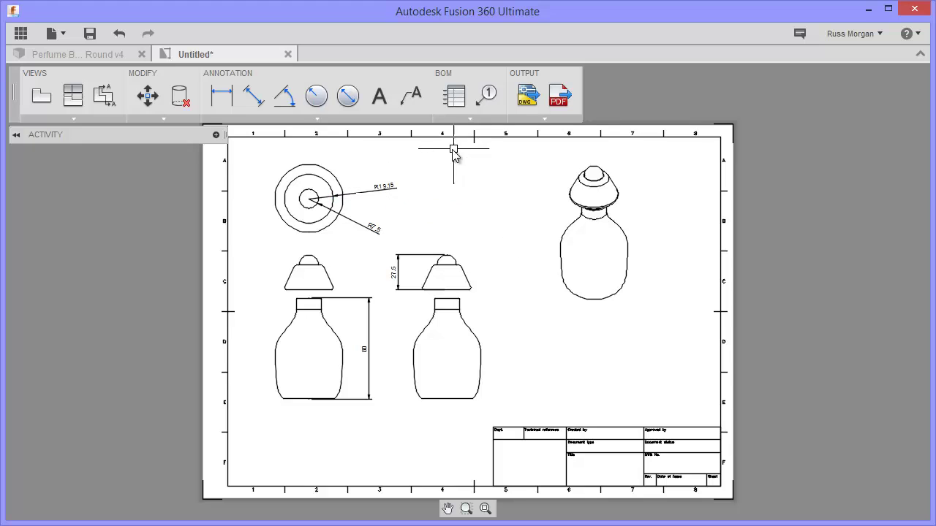
{"action": "left_click", "coordinate": [317, 96]}
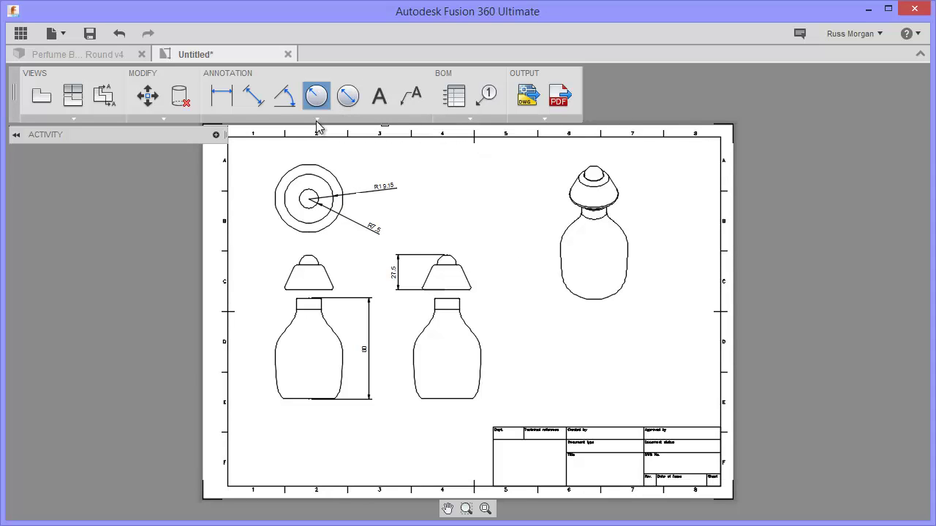
{"action": "left_click", "coordinate": [336, 179]}
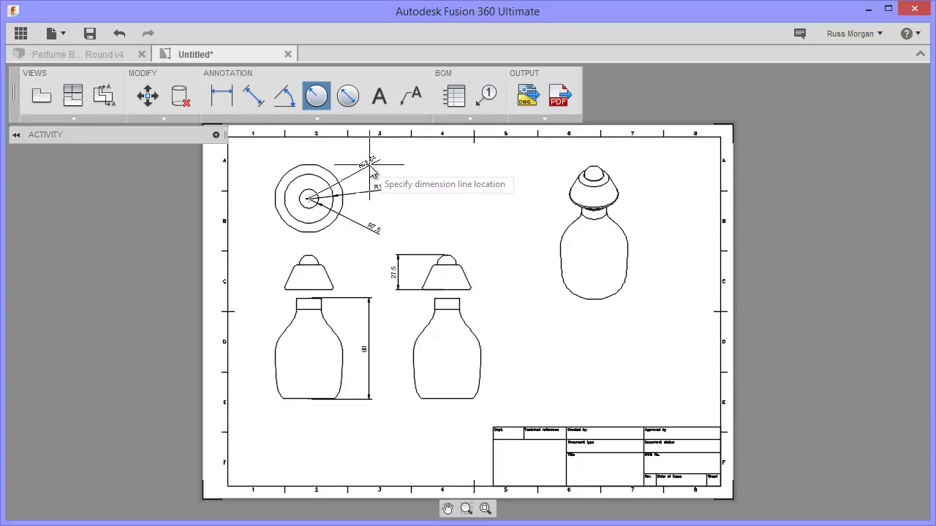
{"action": "left_click", "coordinate": [376, 166]}
{"action": "key", "text": "Escape"}
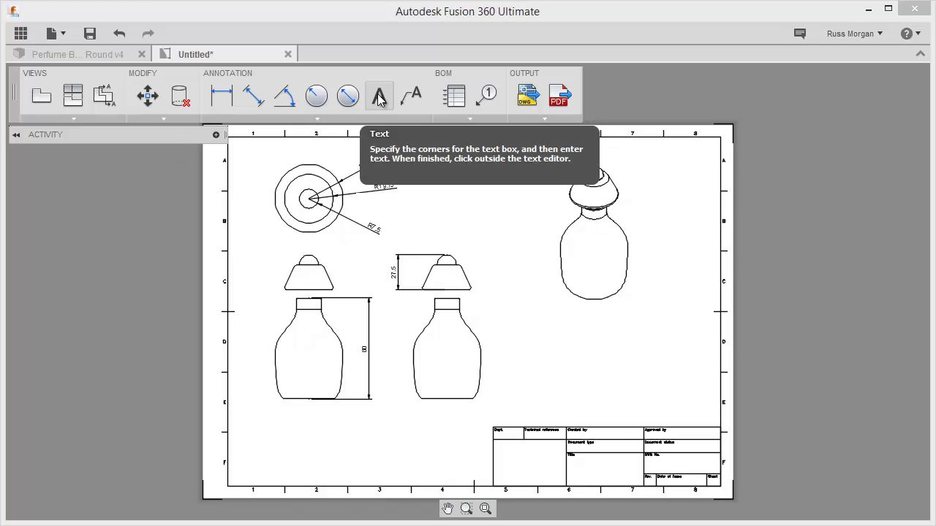
- Add text labels 'Front View', 'Side View' and 'Plan View' beneath the three views
{"action": "left_click", "coordinate": [380, 98]}
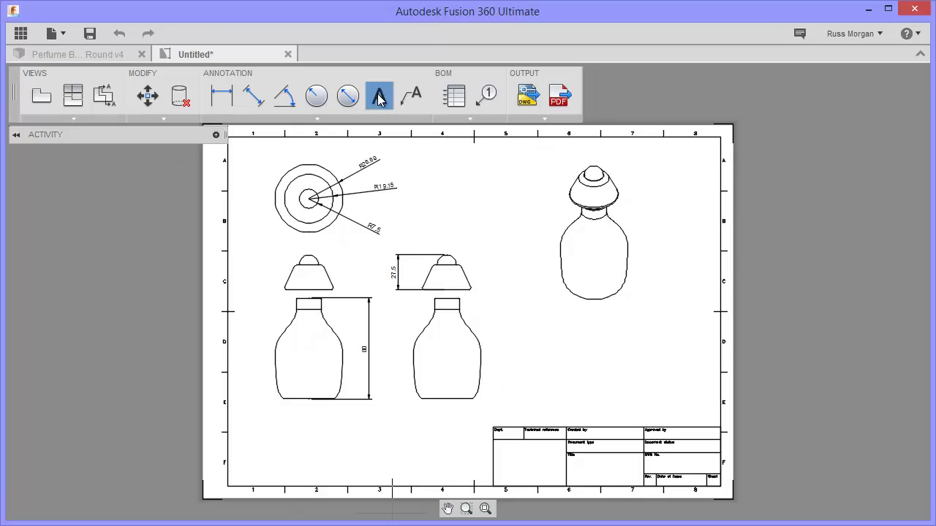
{"action": "left_click", "coordinate": [281, 409]}
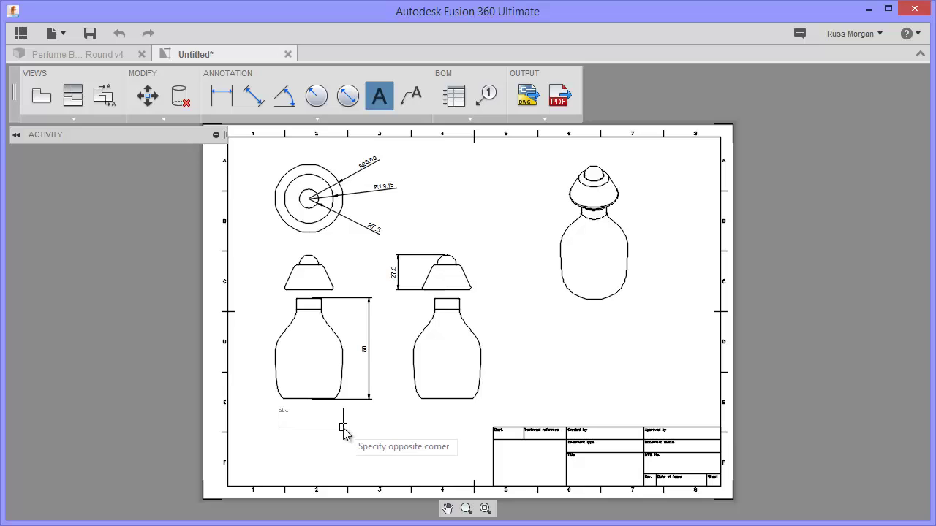
{"action": "left_click", "coordinate": [343, 427]}
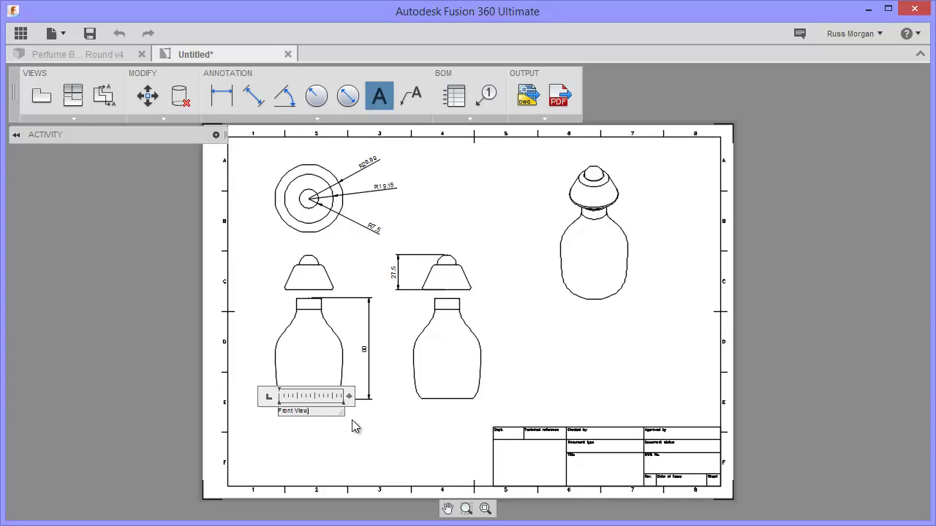
{"action": "left_click", "coordinate": [360, 417]}
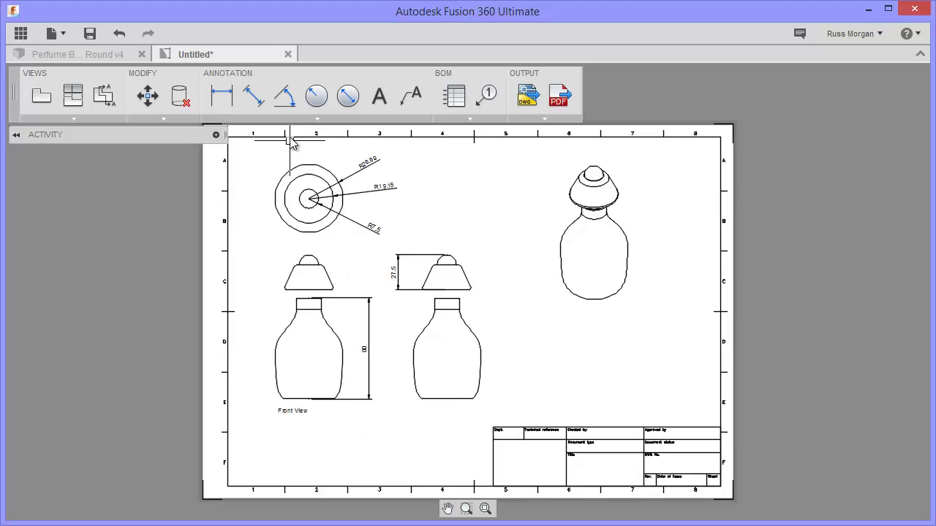
{"action": "left_click", "coordinate": [379, 97]}
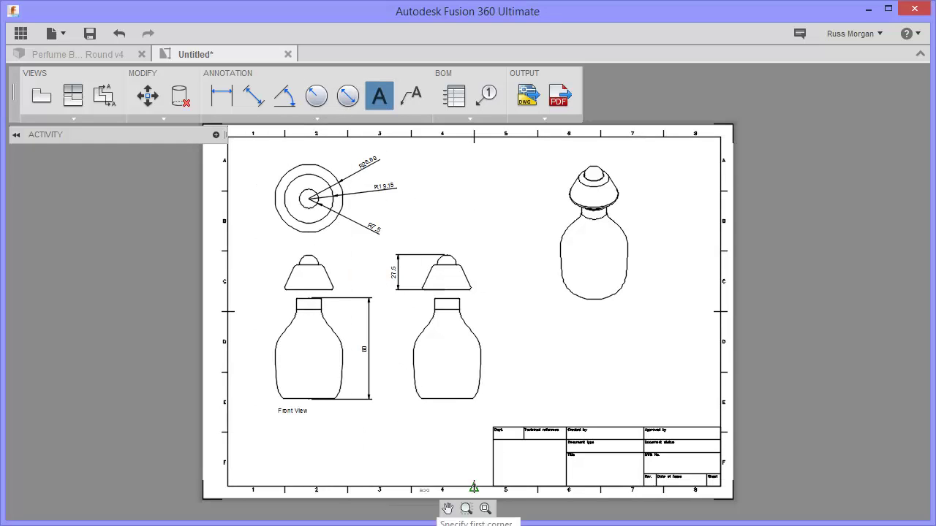
{"action": "left_click", "coordinate": [424, 406]}
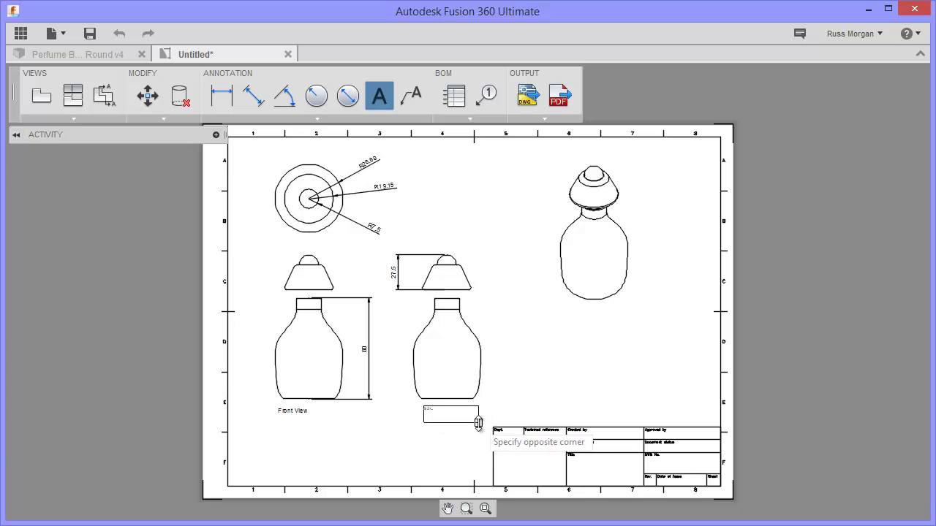
{"action": "left_click", "coordinate": [478, 424]}
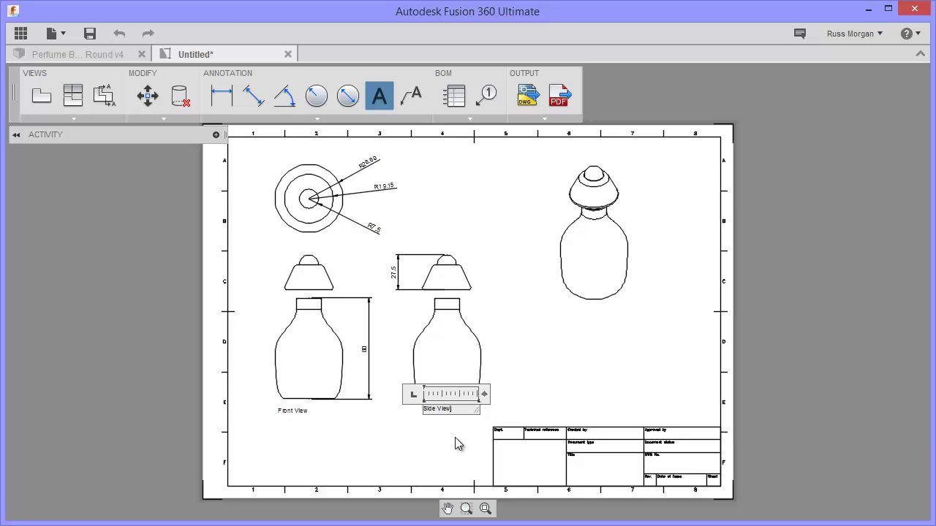
{"action": "left_click", "coordinate": [456, 438]}
{"action": "left_click", "coordinate": [381, 96]}
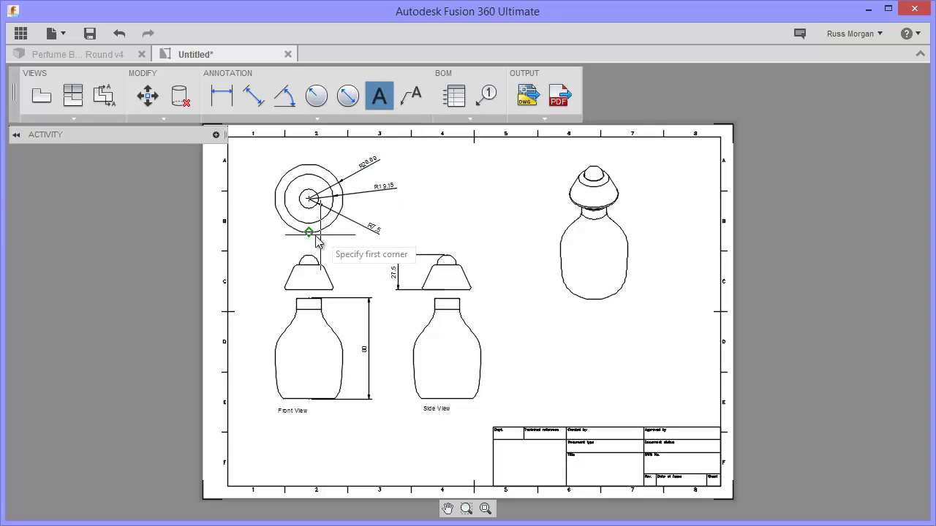
{"action": "left_click", "coordinate": [282, 239]}
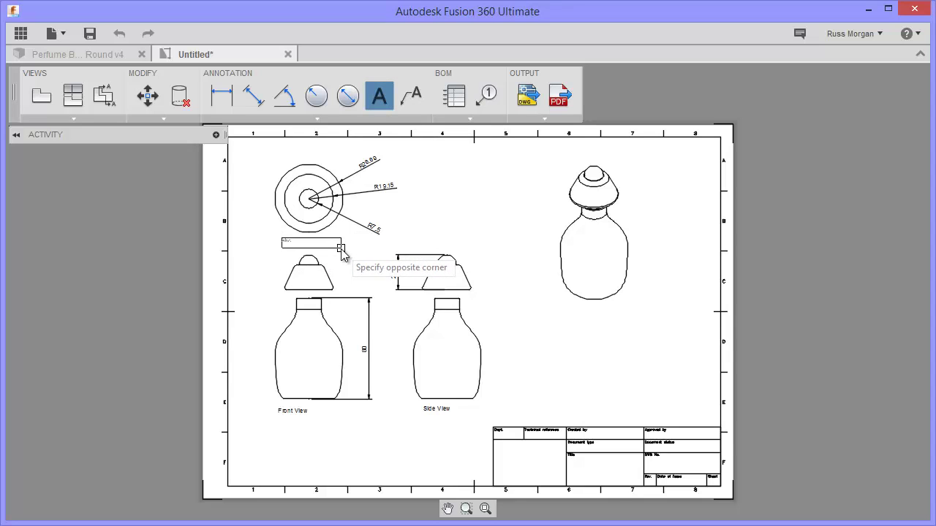
{"action": "left_click", "coordinate": [342, 249]}
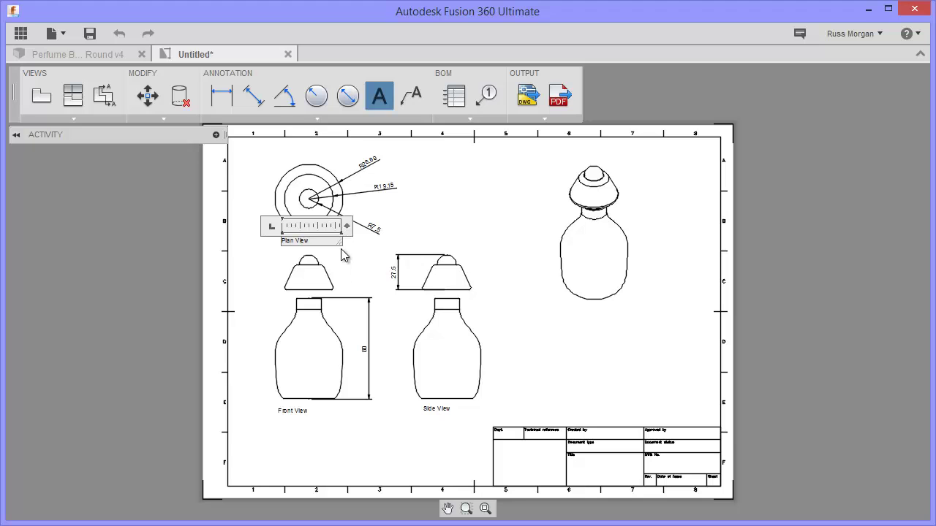
{"action": "left_click", "coordinate": [368, 251]}
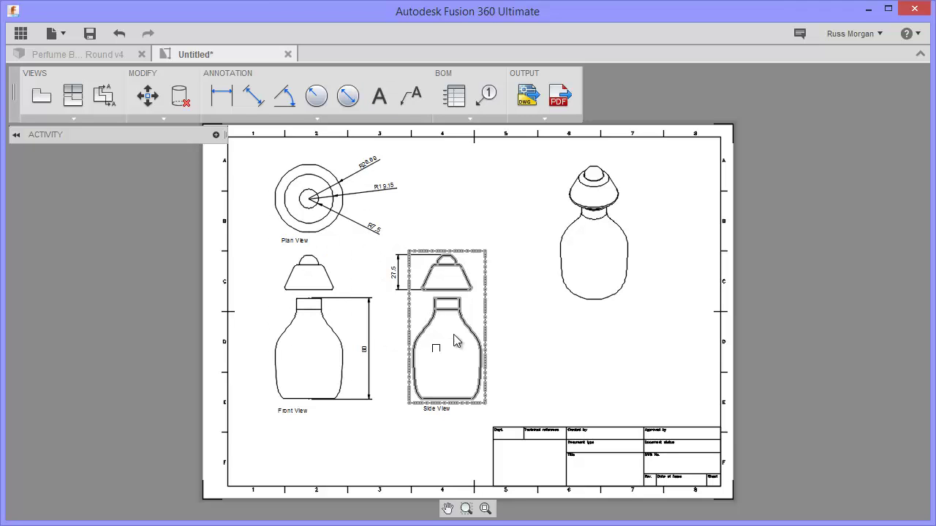
- Move the Side View label from a base point at its 'S' to a spot further right
{"action": "left_click", "coordinate": [157, 98]}
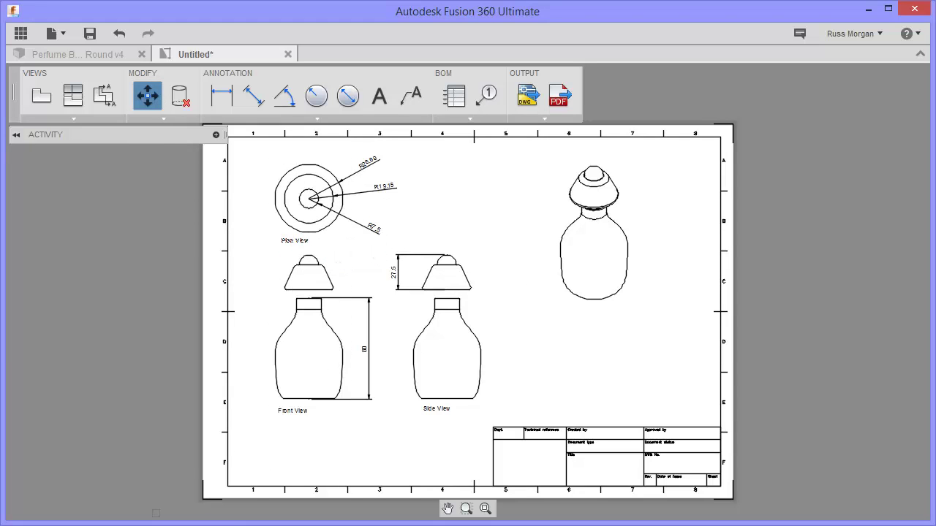
{"action": "key", "text": "ctrl+z"}
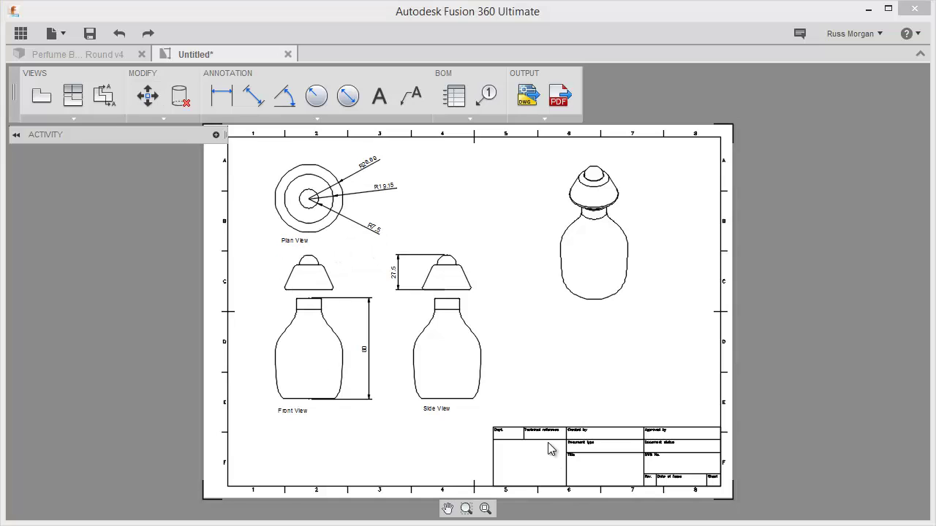
{"action": "left_click", "coordinate": [438, 423]}
{"action": "scroll", "coordinate": [438, 413], "scroll_direction": "up", "scroll_amount": 10}
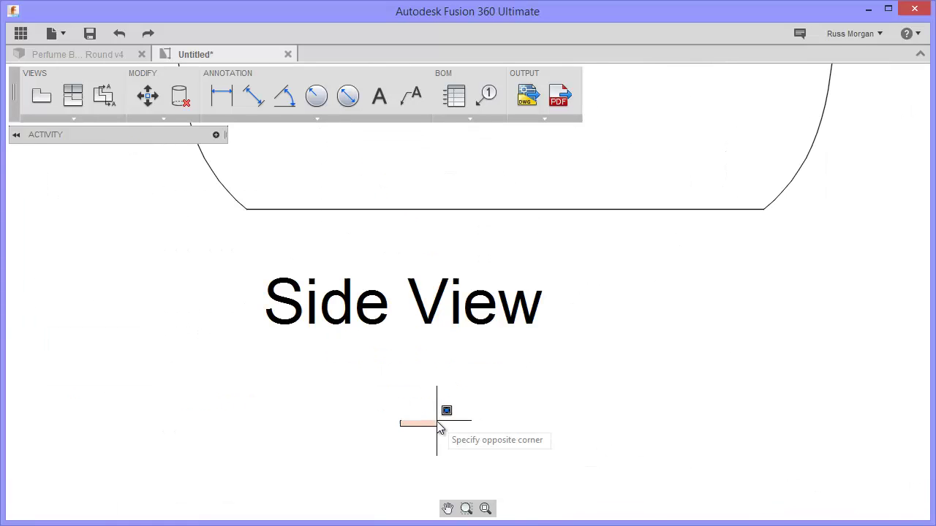
{"action": "scroll", "coordinate": [430, 357], "scroll_direction": "up", "scroll_amount": 3}
{"action": "scroll", "coordinate": [430, 358], "scroll_direction": "down", "scroll_amount": 2}
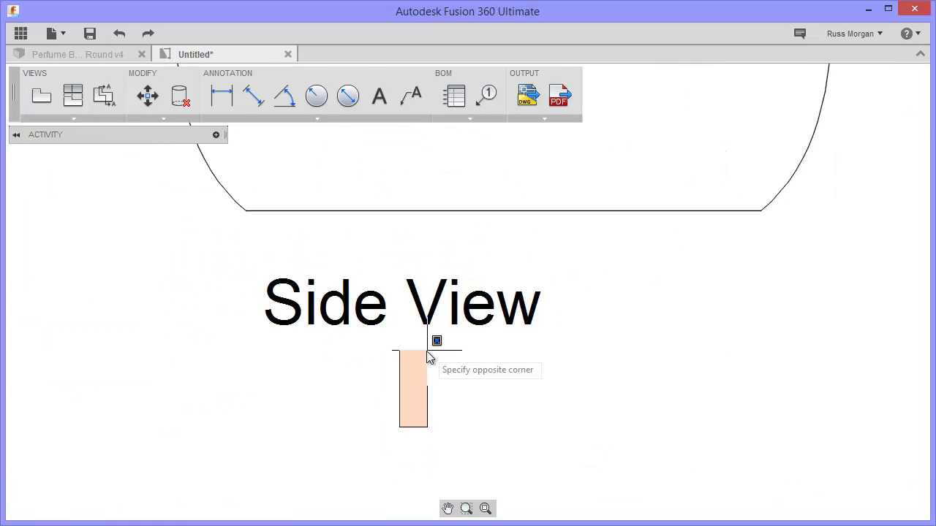
{"action": "left_click", "coordinate": [146, 94]}
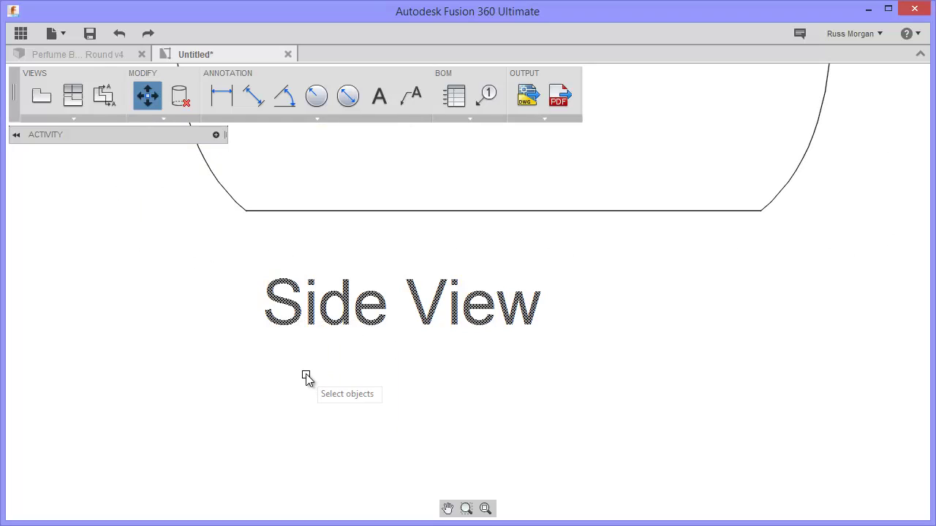
{"action": "left_click", "coordinate": [311, 313]}
{"action": "left_click", "coordinate": [355, 309]}
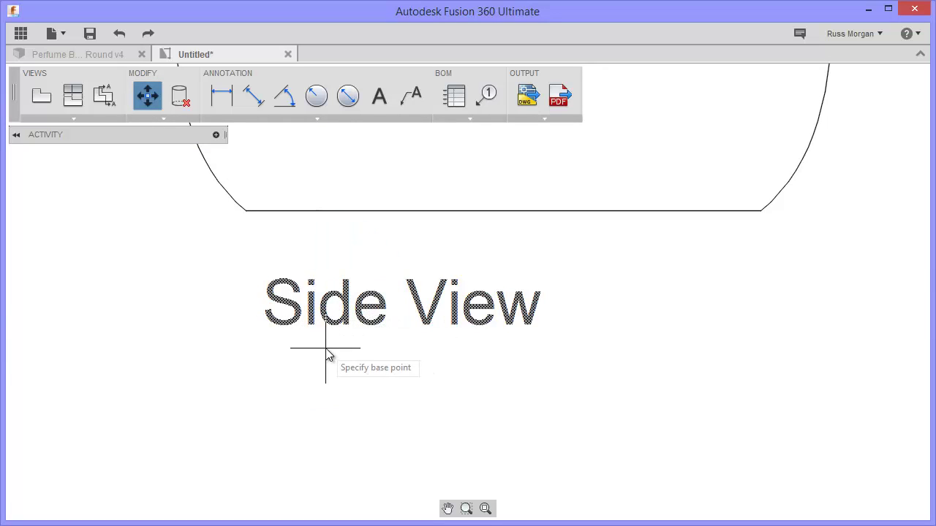
{"action": "left_click", "coordinate": [285, 327]}
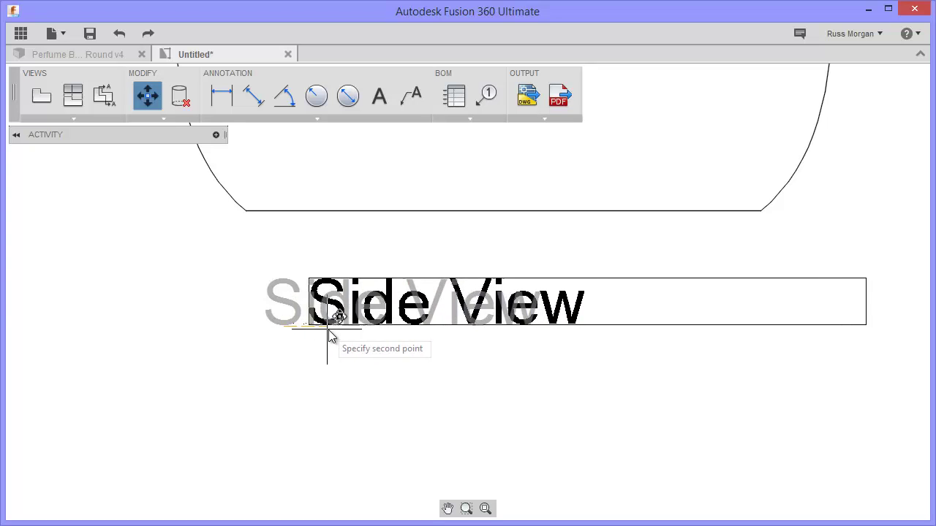
{"action": "left_click", "coordinate": [391, 335]}
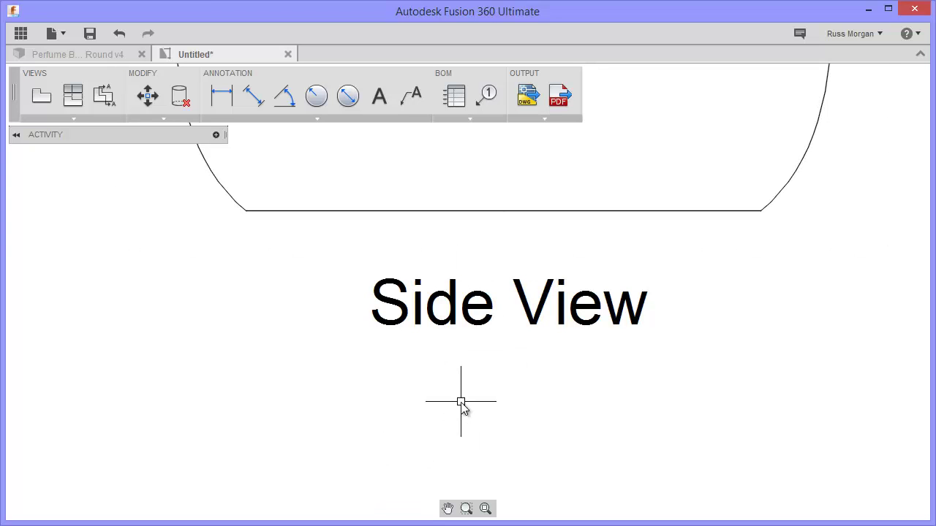
{"action": "scroll", "coordinate": [461, 399], "scroll_direction": "down", "scroll_amount": 5}
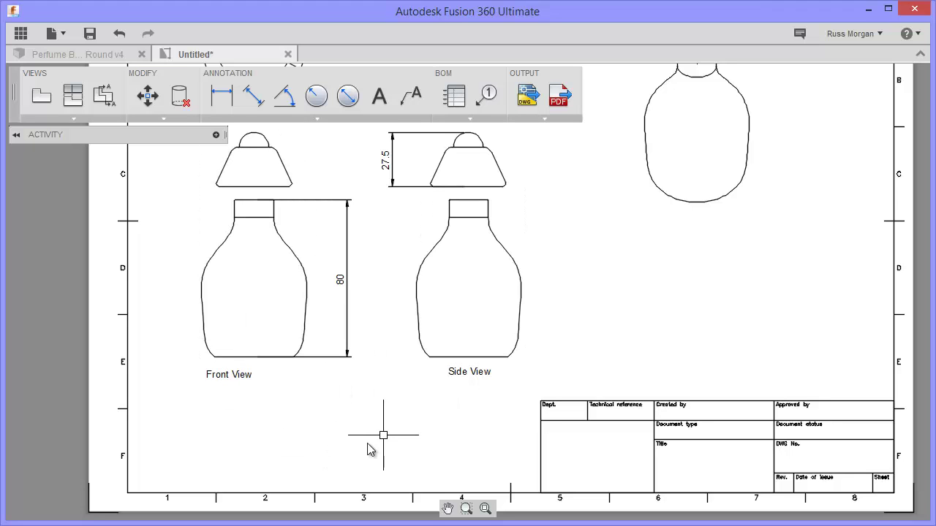
{"action": "scroll", "coordinate": [488, 398], "scroll_direction": "down", "scroll_amount": 3}
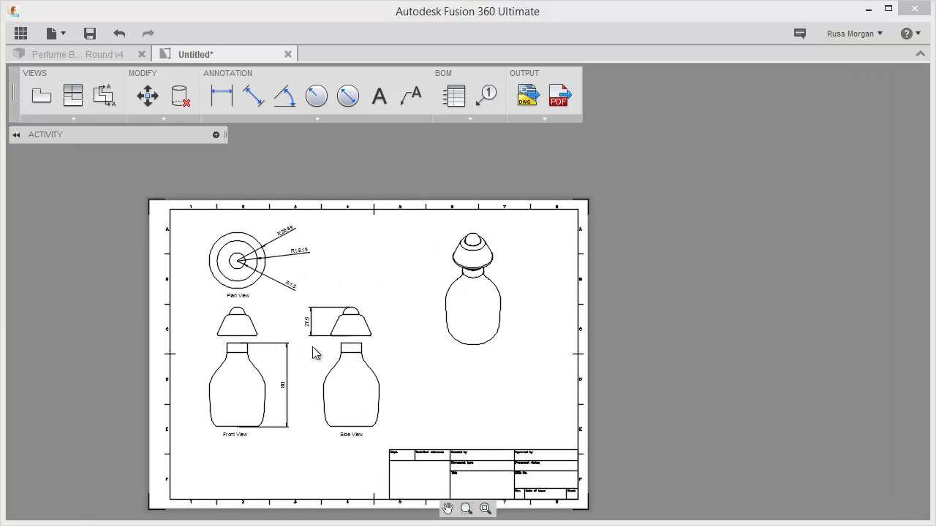
{"action": "left_click", "coordinate": [280, 280]}
{"action": "scroll", "coordinate": [282, 269], "scroll_direction": "up", "scroll_amount": 5}
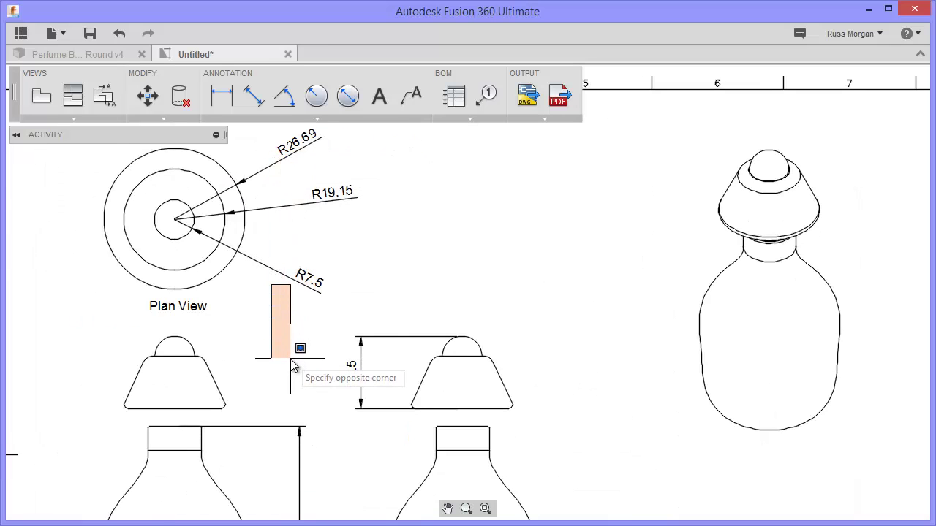
{"action": "scroll", "coordinate": [291, 365], "scroll_direction": "up", "scroll_amount": 3}
{"action": "scroll", "coordinate": [291, 365], "scroll_direction": "down", "scroll_amount": 6}
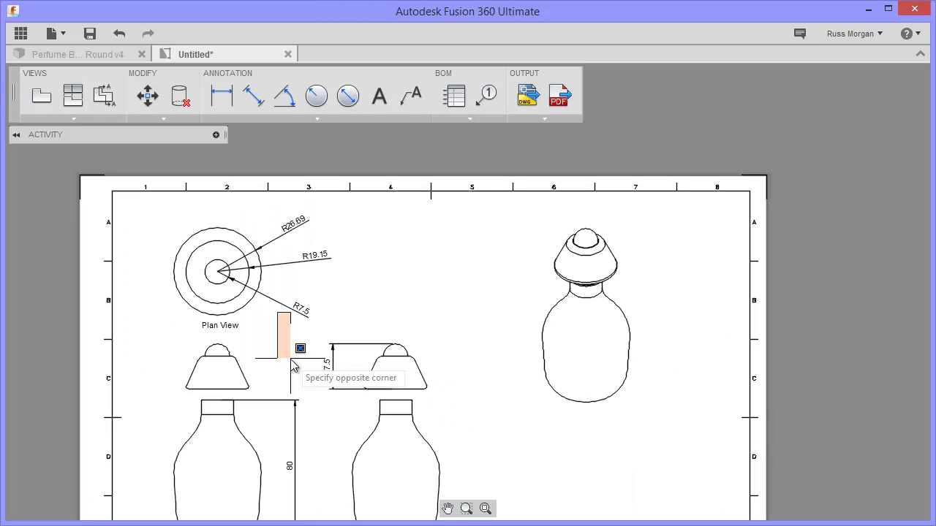
{"action": "left_click", "coordinate": [515, 348]}
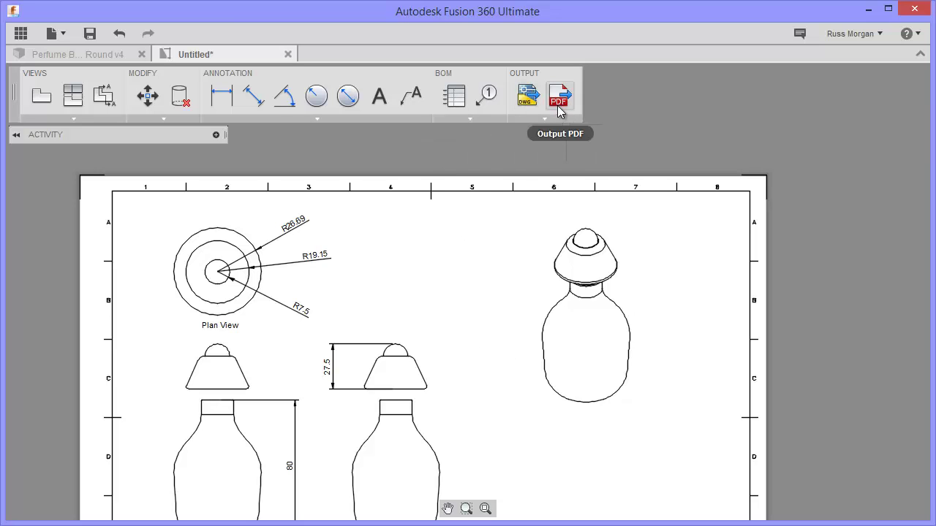
- Export the sheet as a PDF named 'Dimensioned Bottle' into the Fusion Bottles folder
{"action": "left_click", "coordinate": [547, 119]}
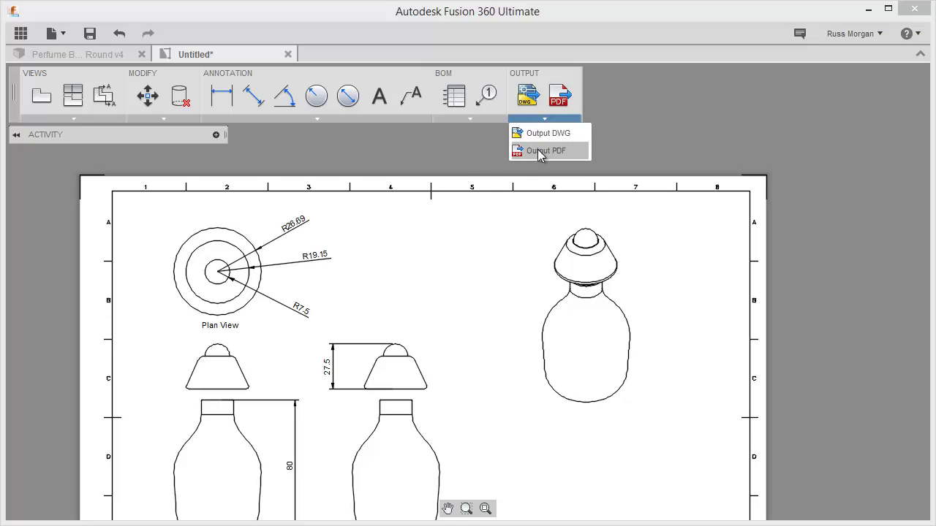
{"action": "left_click", "coordinate": [540, 149]}
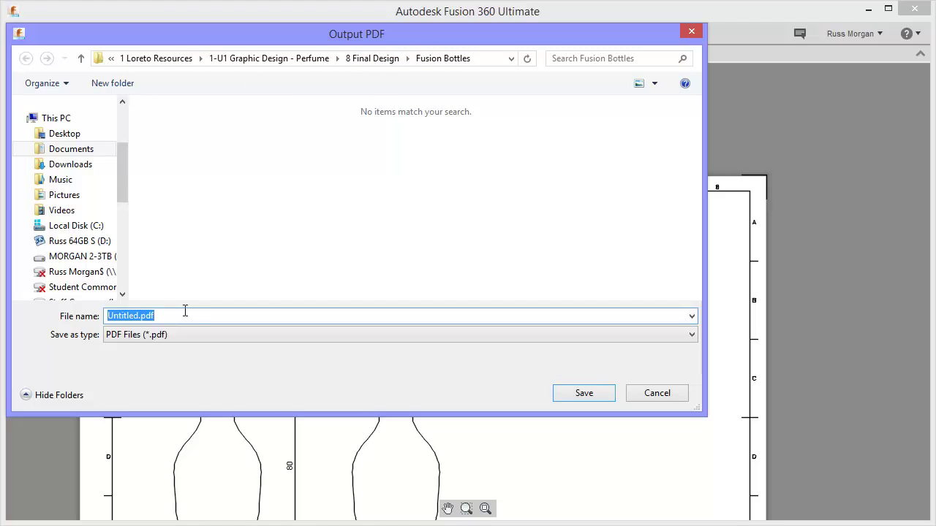
{"action": "type", "text": "D"}
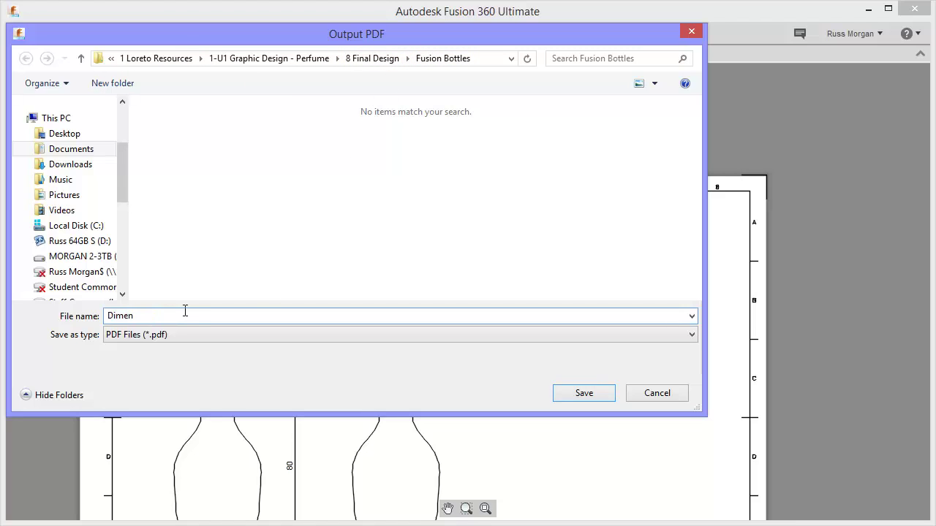
{"action": "type", "text": "imen"}
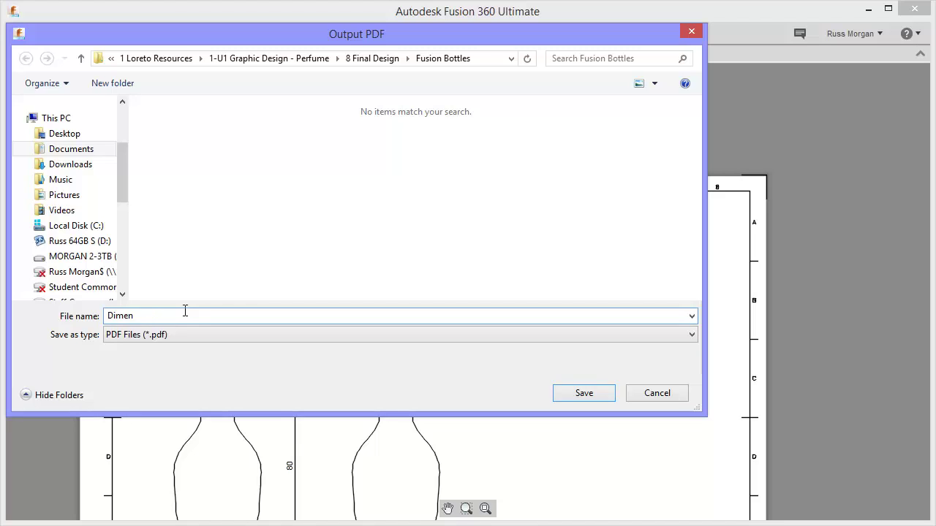
{"action": "type", "text": "sioned Bottle"}
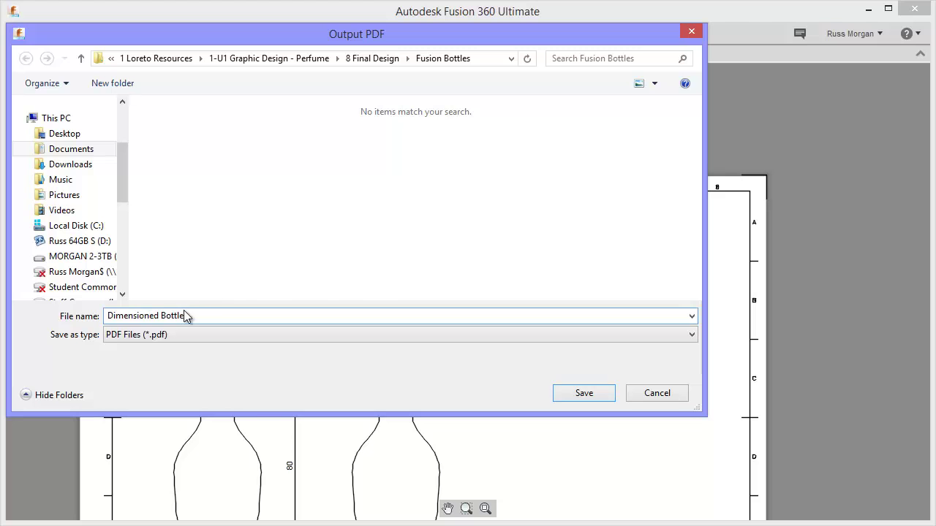
{"action": "left_click", "coordinate": [583, 397]}
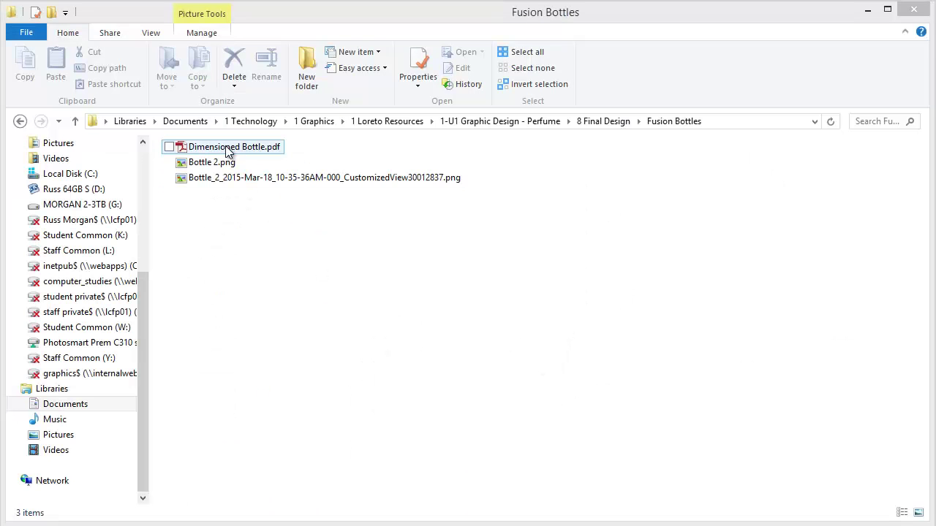
- Open Dimensioned Bottle.pdf in Acrobat from the Fusion Bottles folder
{"action": "double_click", "coordinate": [228, 150]}
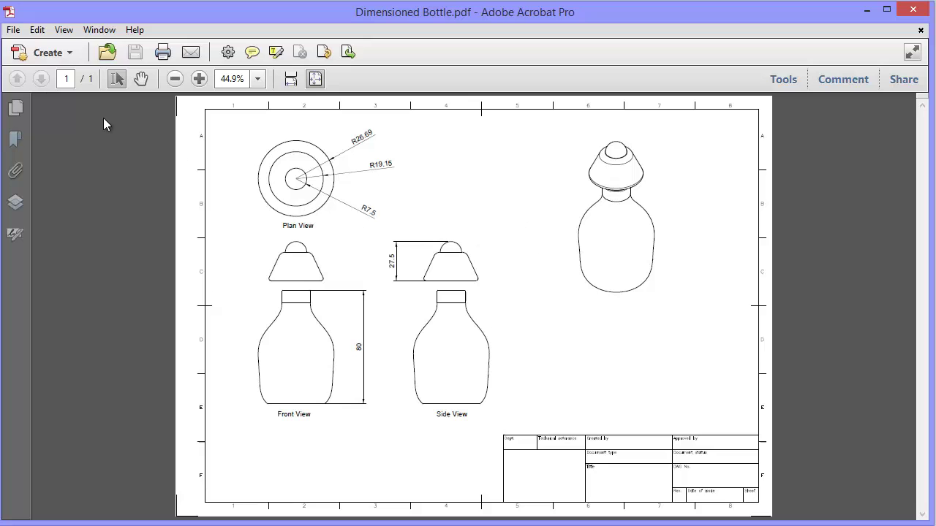
- Export the drawing page from Acrobat as a JPEG, Dimensioned Bottle.jpg, in the Fusion Bottles folder
{"action": "left_click", "coordinate": [13, 29]}
{"action": "mouse_move", "coordinate": [43, 104]}
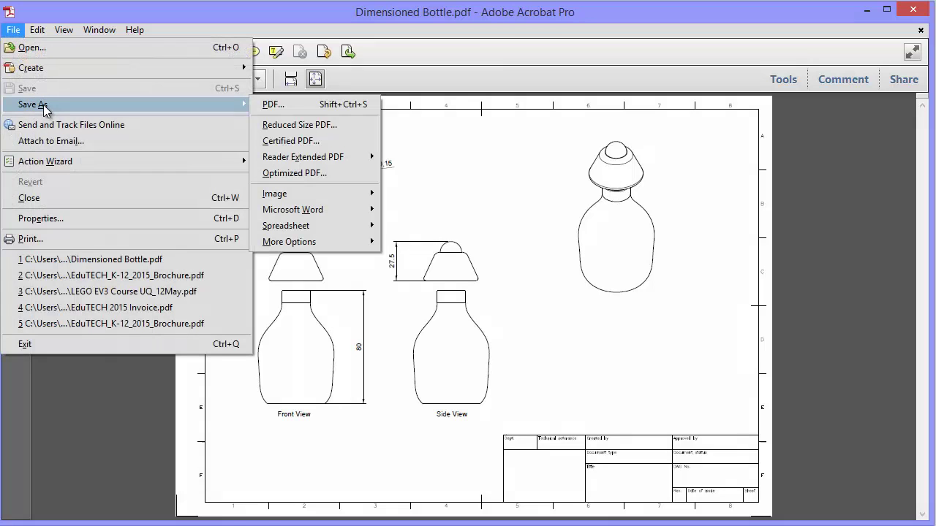
{"action": "mouse_move", "coordinate": [282, 194]}
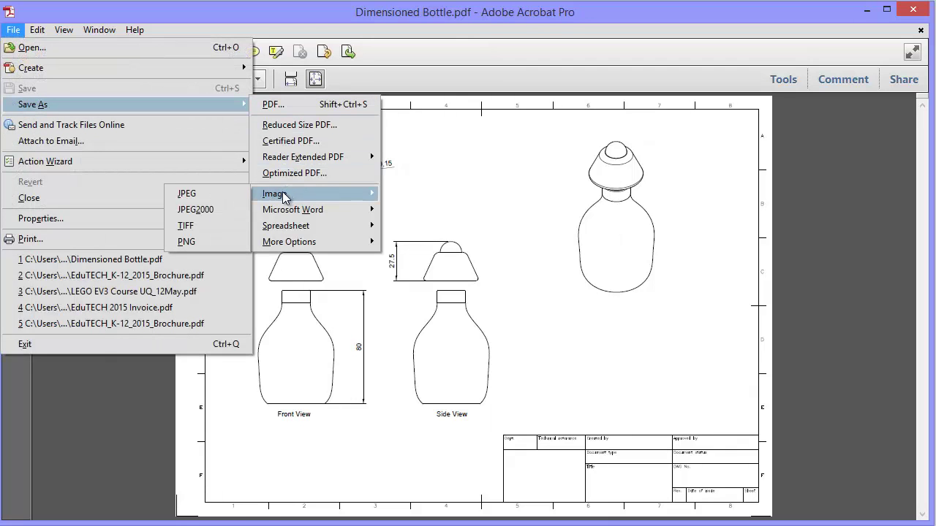
{"action": "left_click", "coordinate": [188, 194]}
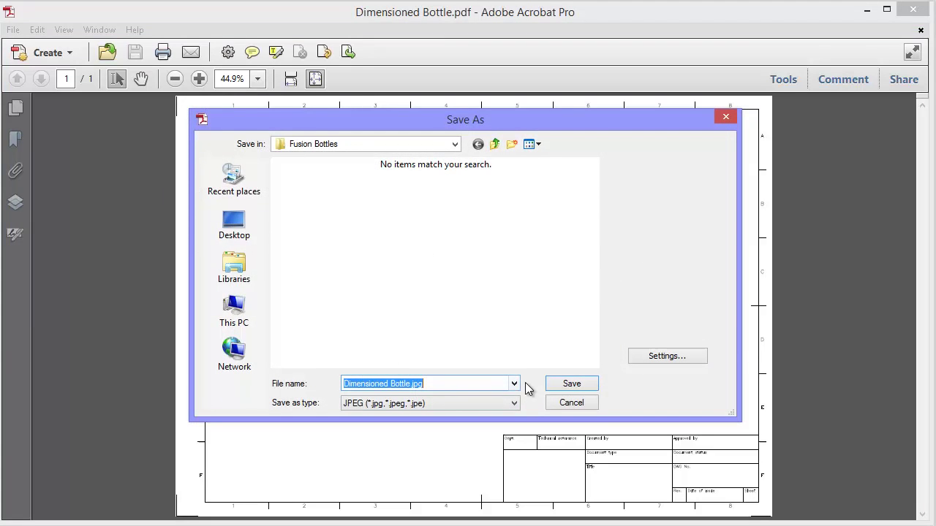
{"action": "left_click", "coordinate": [571, 383]}
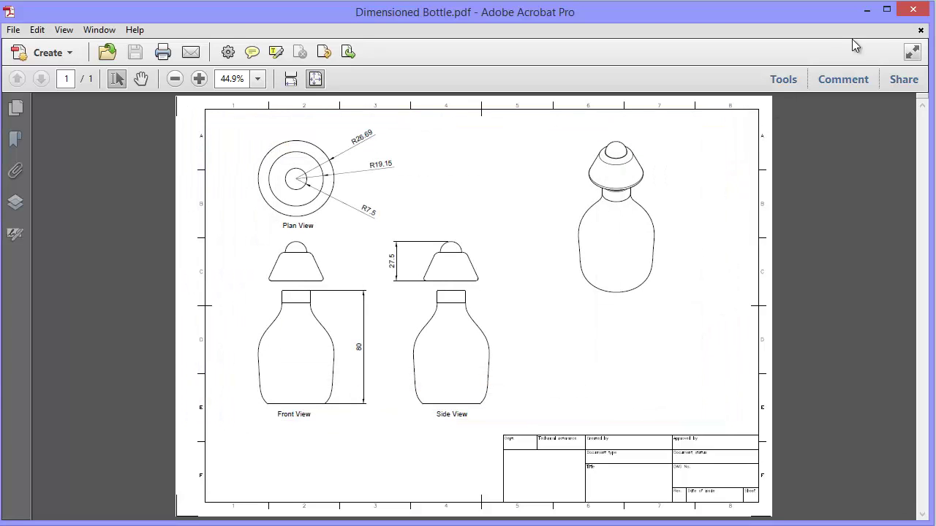
- Switch to Photoshop and open Dimensioned Bottle.jpg
{"action": "left_click", "coordinate": [866, 11]}
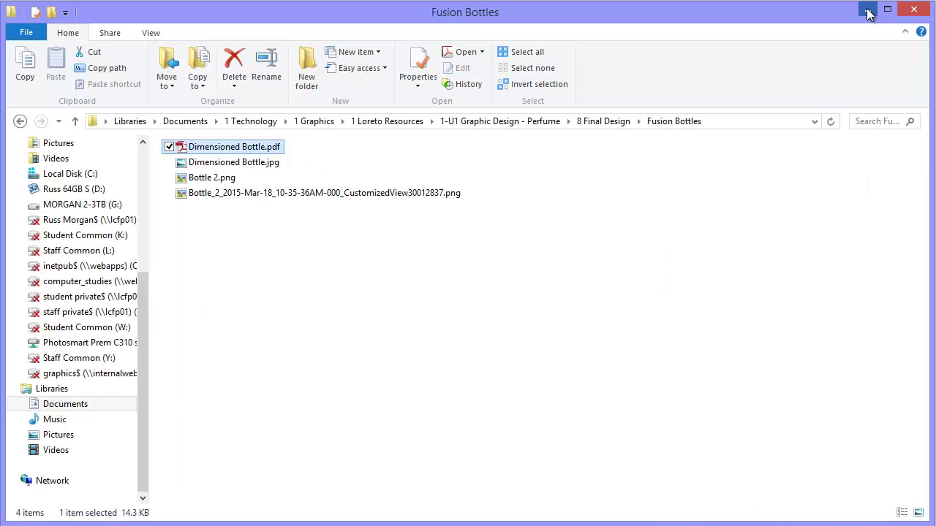
{"action": "left_click", "coordinate": [867, 11]}
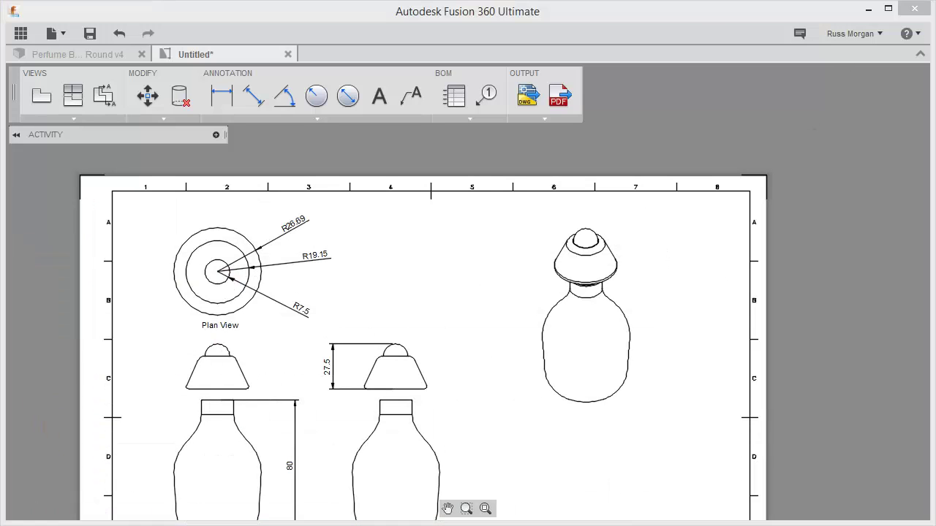
{"action": "key", "text": "alt+Tab"}
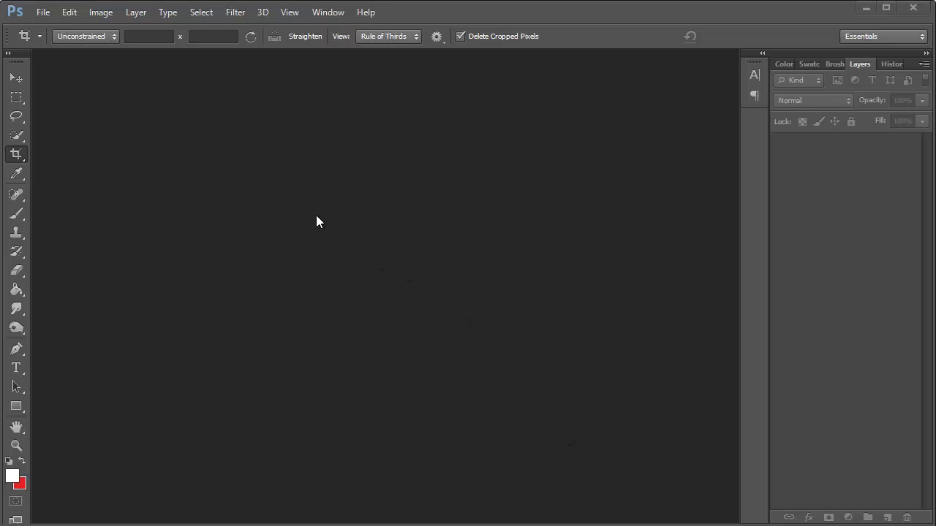
{"action": "key", "text": "ctrl+o"}
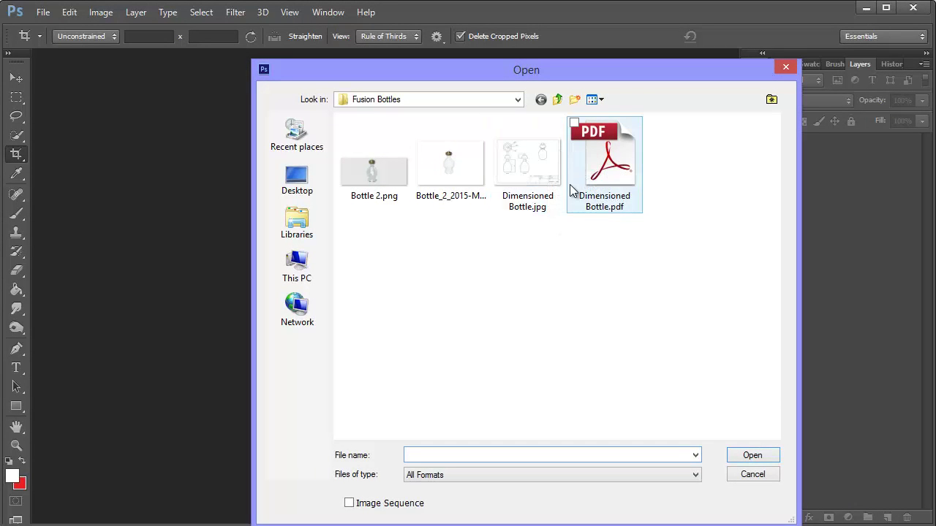
{"action": "double_click", "coordinate": [530, 161]}
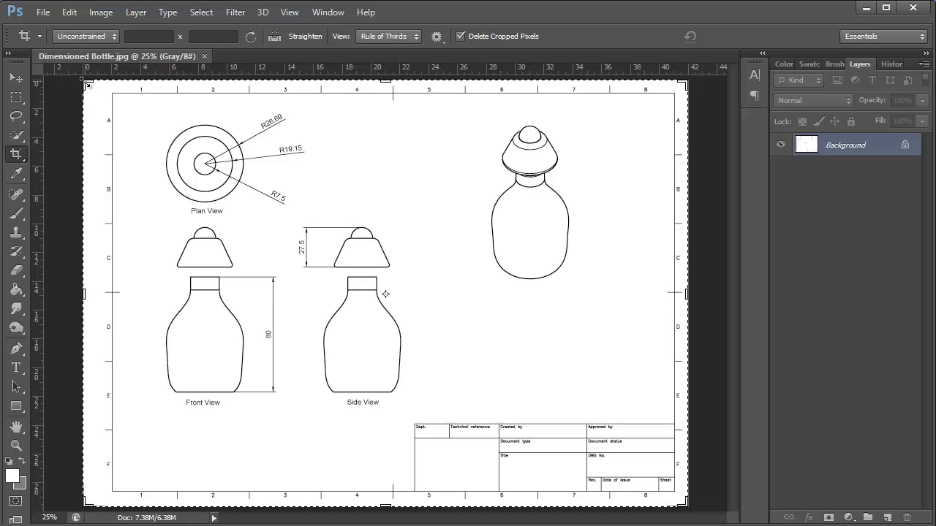
- Crop the image to the four bottle views, cutting away the sheet border and title block
{"action": "left_click_drag", "start_coordinate": [88, 86], "coordinate": [124, 97]}
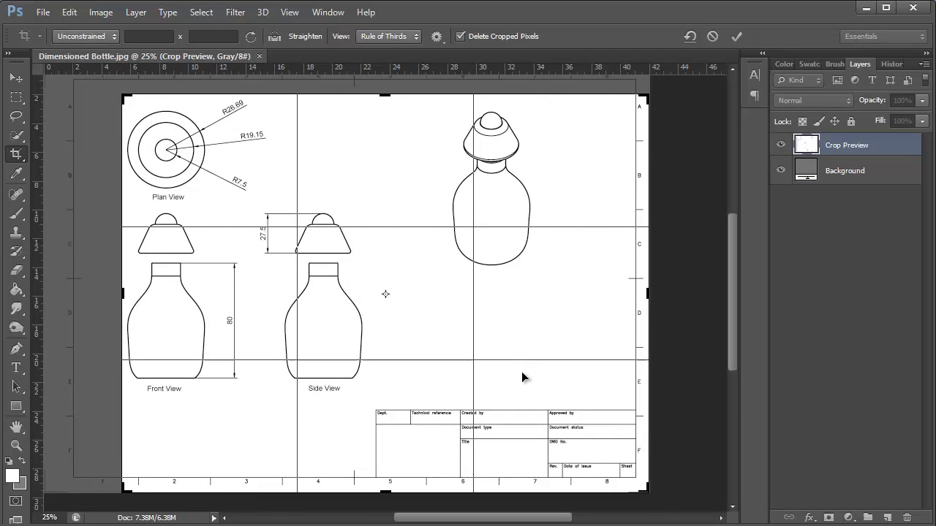
{"action": "left_click_drag", "start_coordinate": [651, 493], "coordinate": [595, 444]}
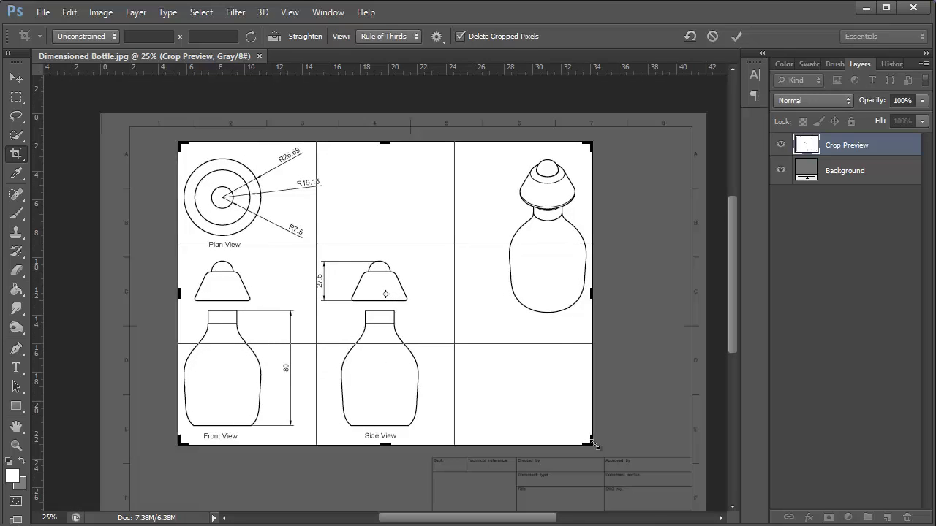
{"action": "left_click", "coordinate": [736, 36]}
- Save the cropped image as Dimensioned Bottle2.jpg at JPEG quality 10 (Maximum)
{"action": "left_click", "coordinate": [43, 12]}
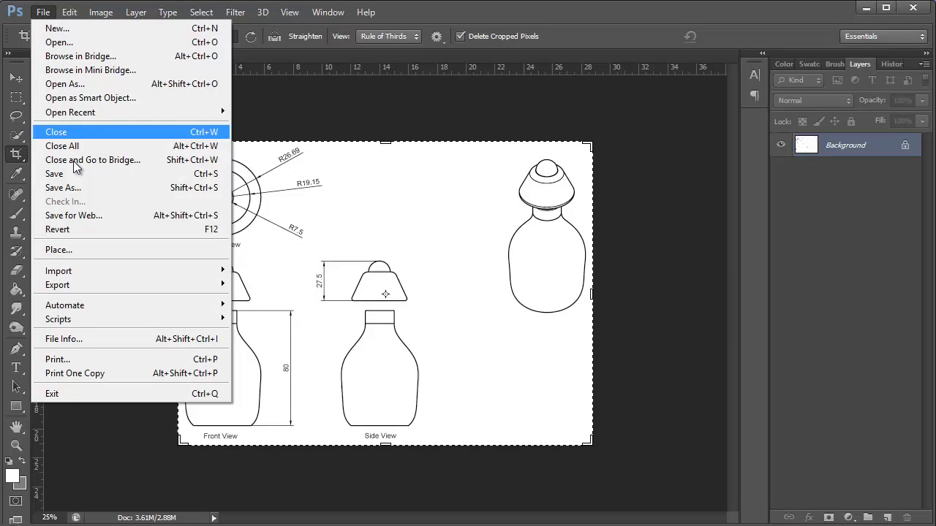
{"action": "left_click", "coordinate": [73, 185]}
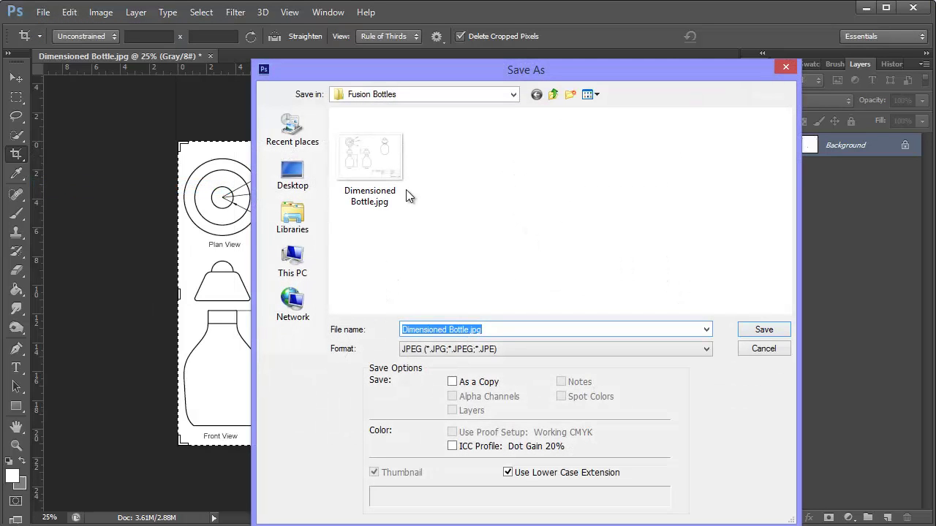
{"action": "left_click", "coordinate": [472, 329]}
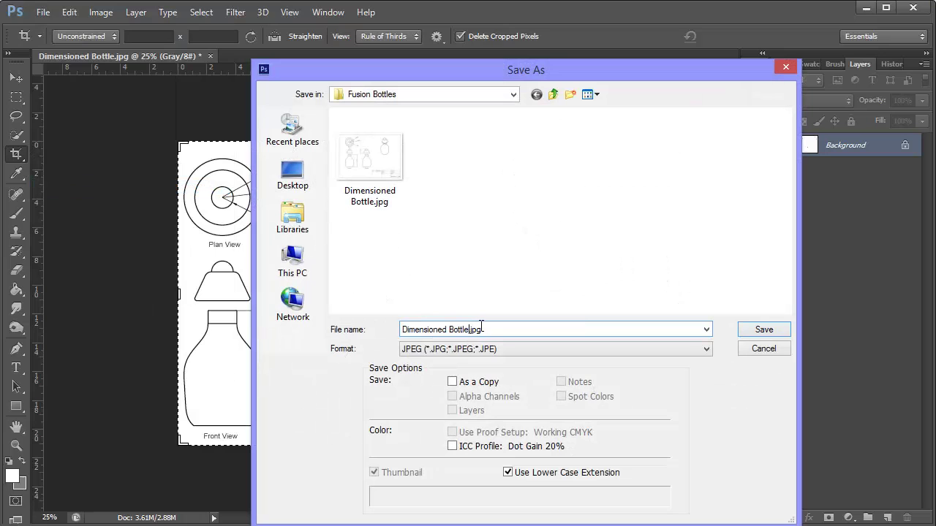
{"action": "left_click", "coordinate": [757, 329]}
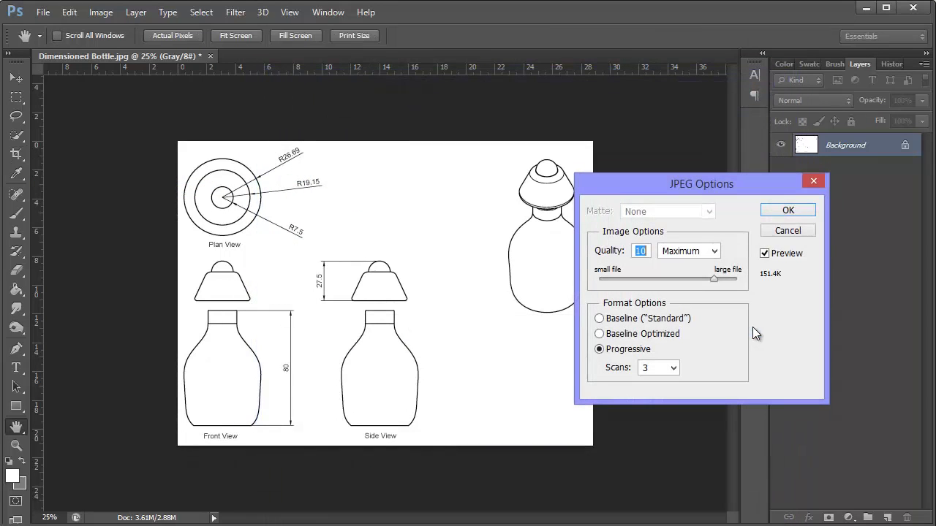
{"action": "left_click", "coordinate": [788, 210]}
{"action": "key", "text": "c"}
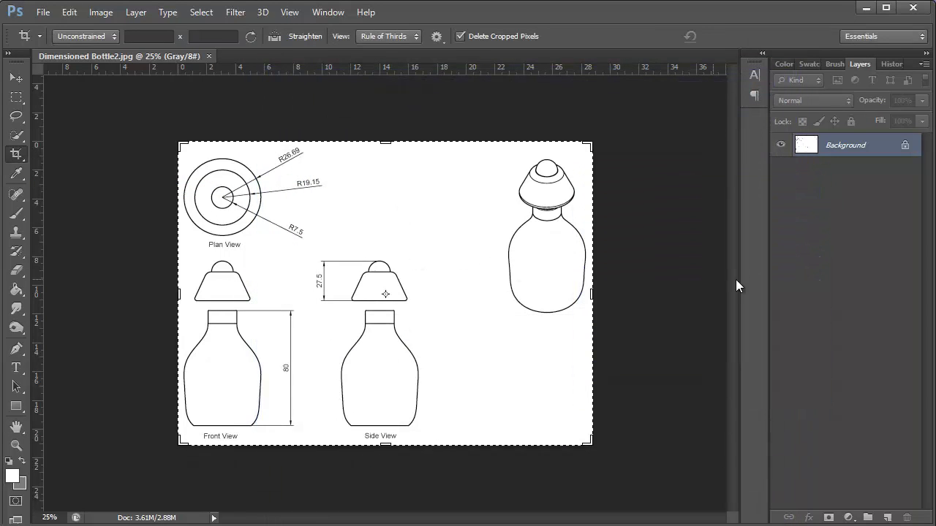